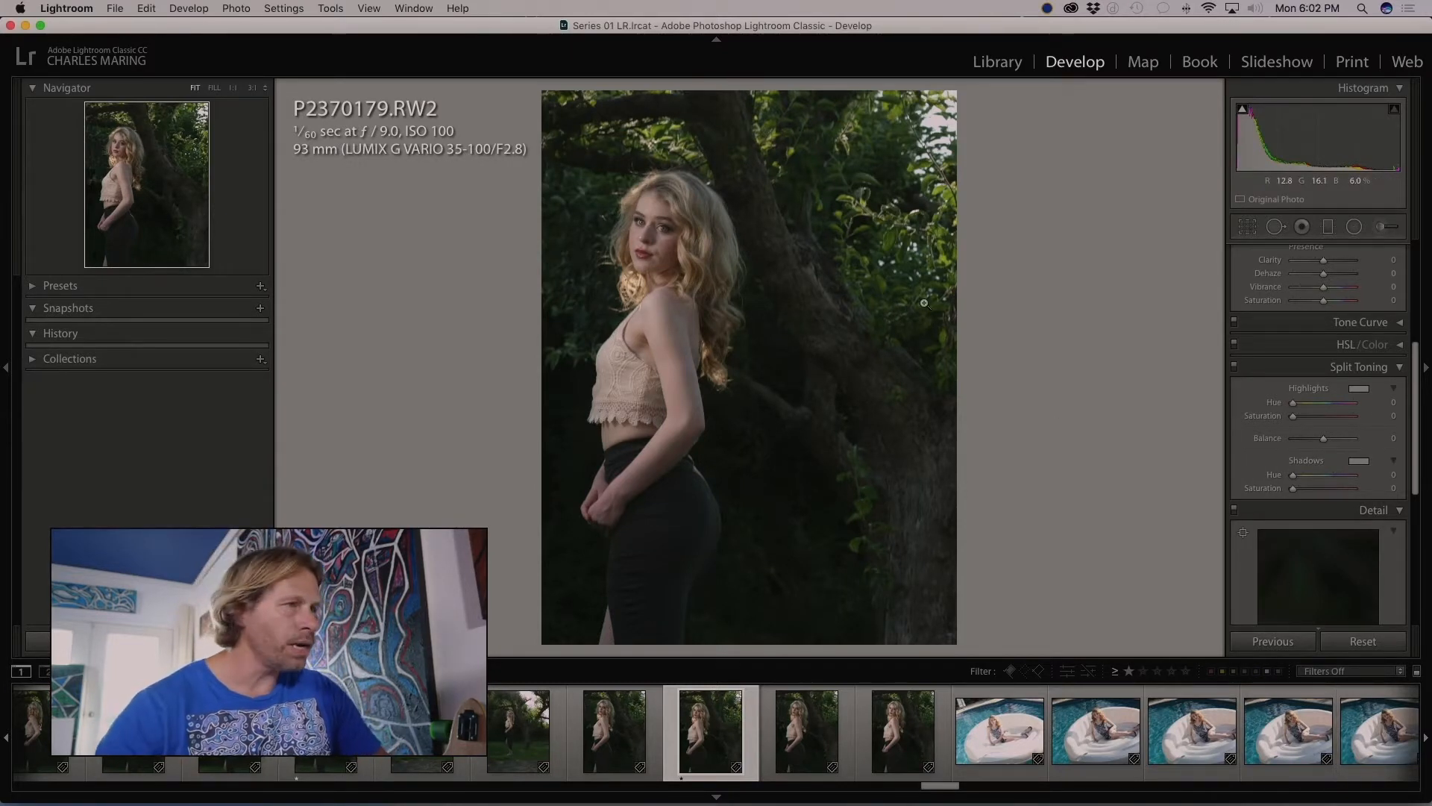
Adjust the portrait's basic settings to Exposure +0.65, Contrast +31, Highlights −29, Shadows +66 and Clarity −14
scroll(1346, 327, up, 6)
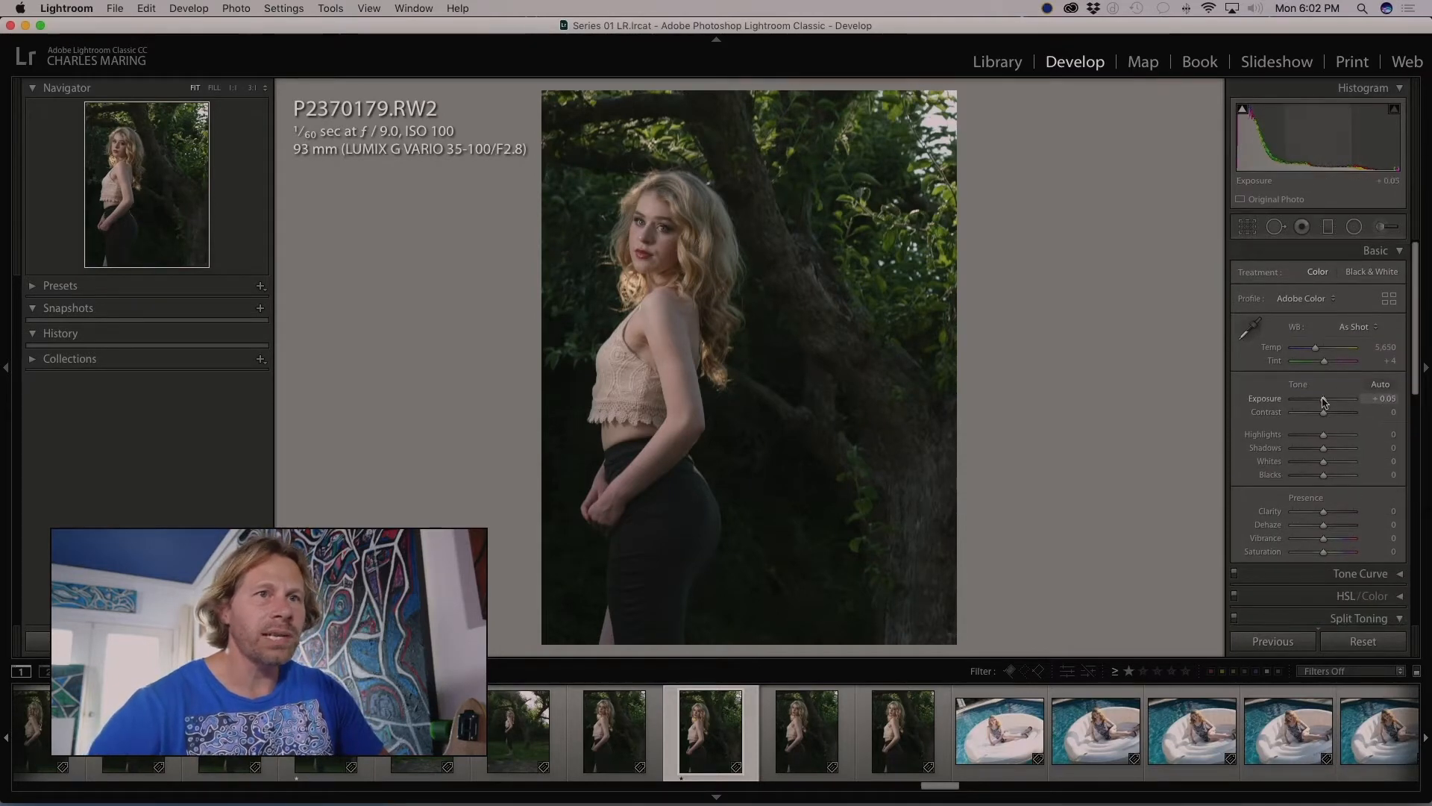
drag(1323, 401, 1327, 401)
scroll(1332, 436, down, 1)
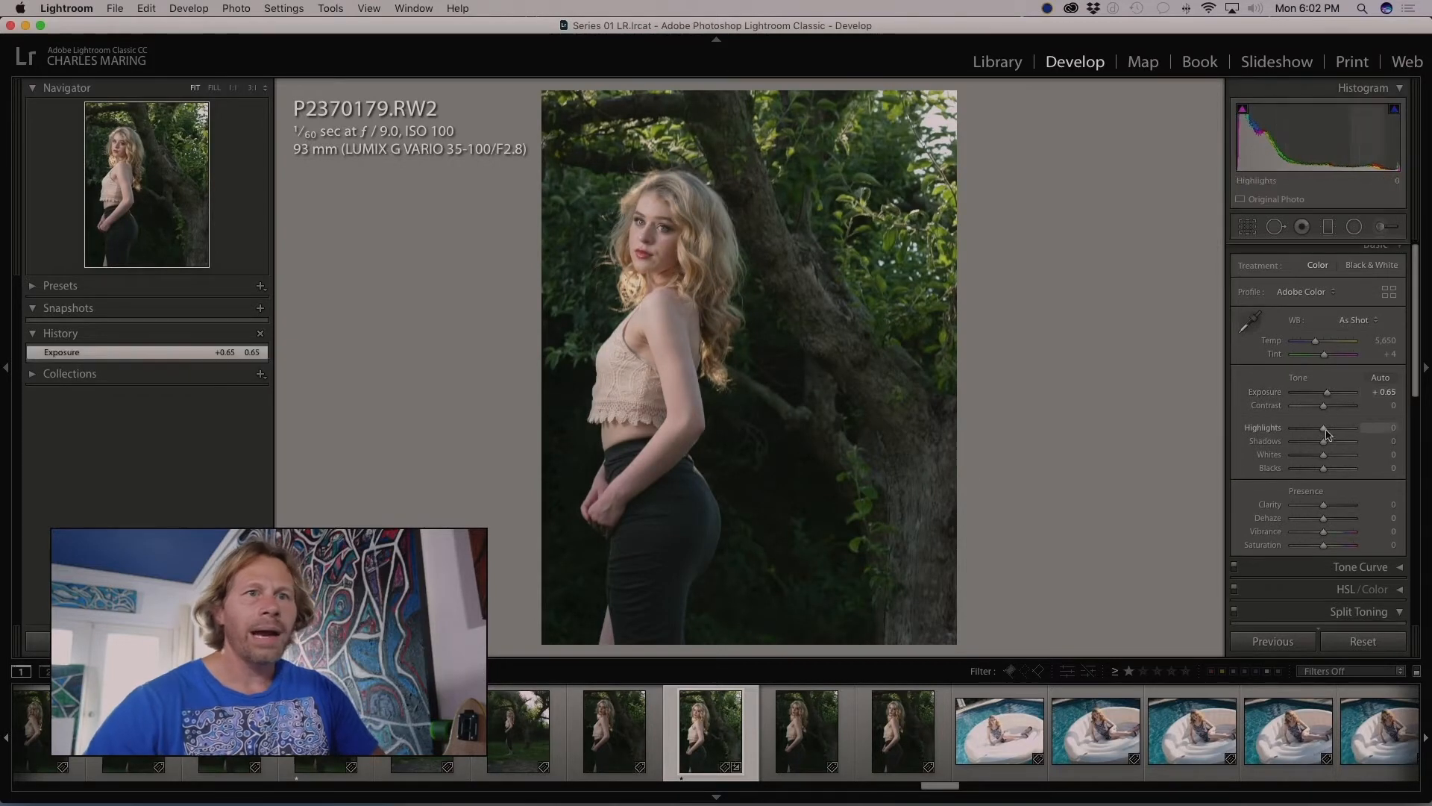
mouse_move(1324, 431)
mouse_down()
mouse_move(1345, 444)
mouse_move(1333, 411)
mouse_up()
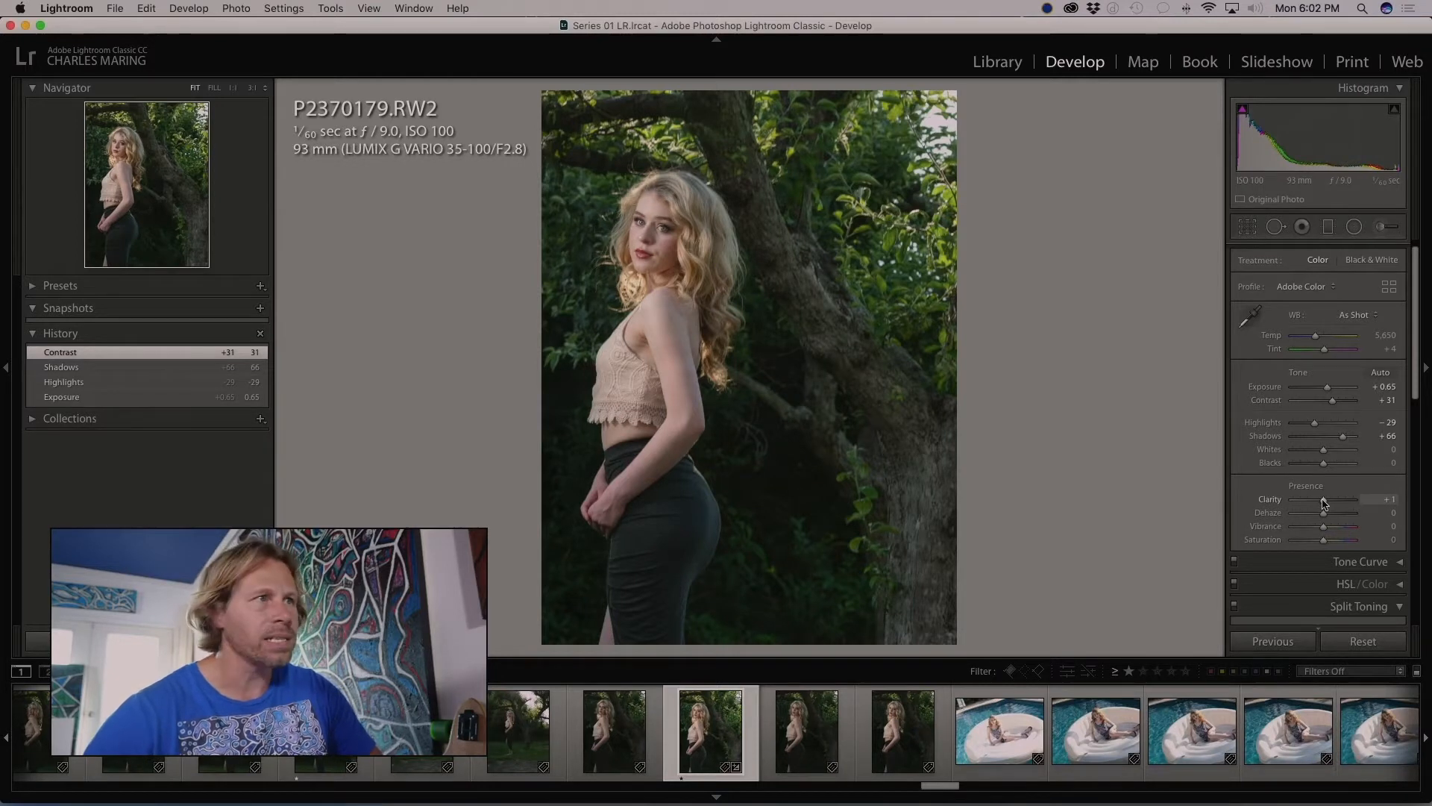
drag(1322, 503, 1320, 503)
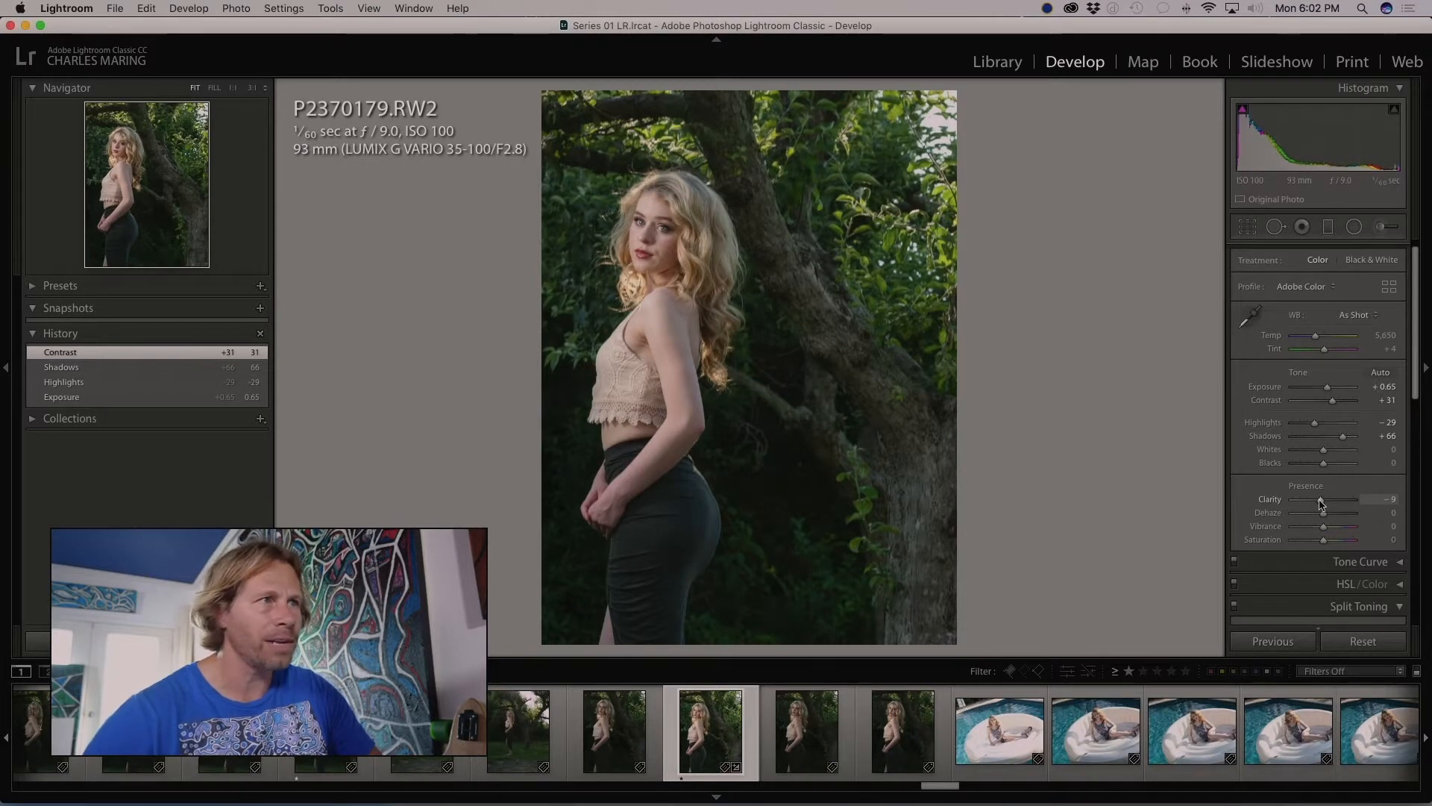
drag(1318, 504, 1320, 504)
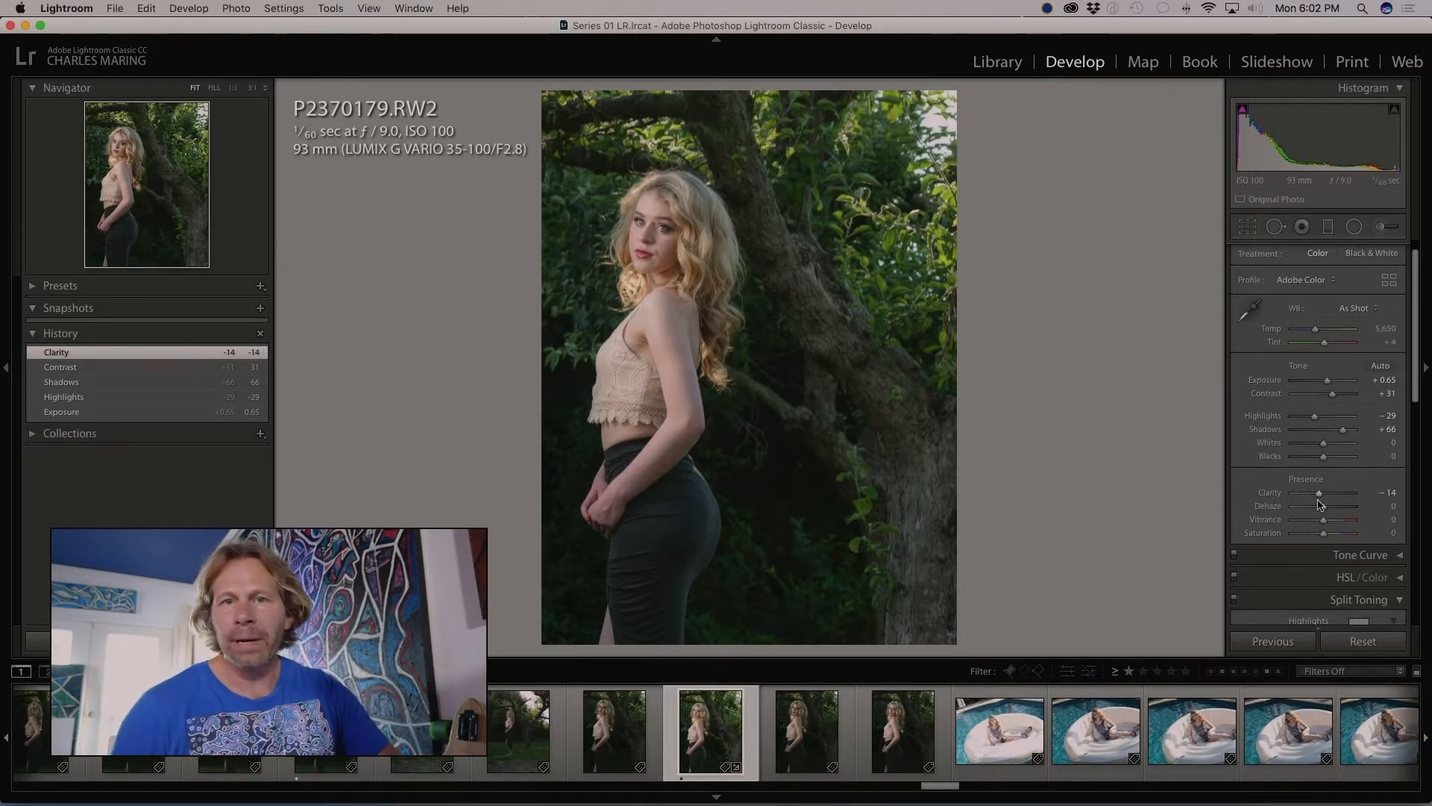
Tint the highlights yellow in Split Toning with hue 60 and saturation 97
scroll(1371, 518, down, 10)
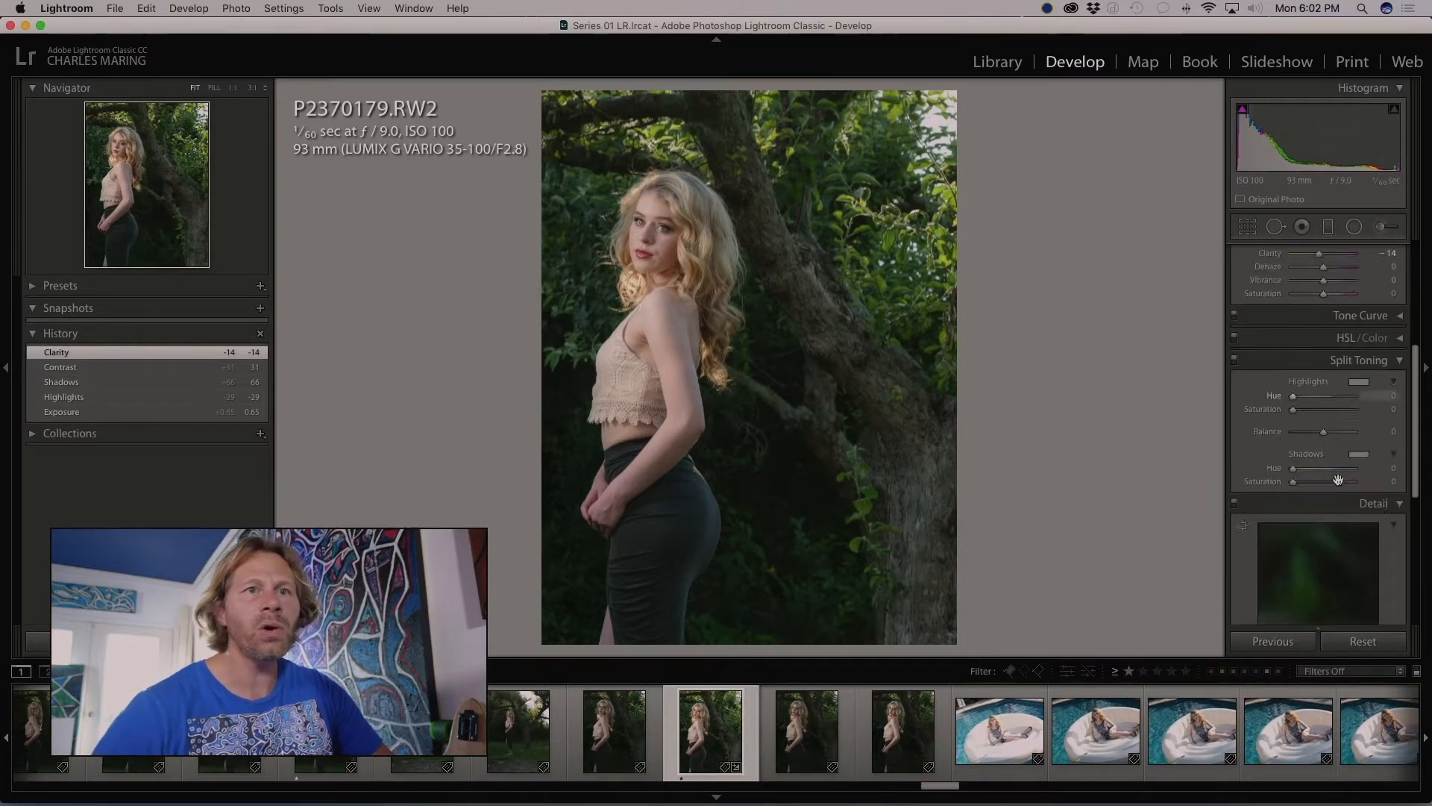
scroll(1371, 520, up, 6)
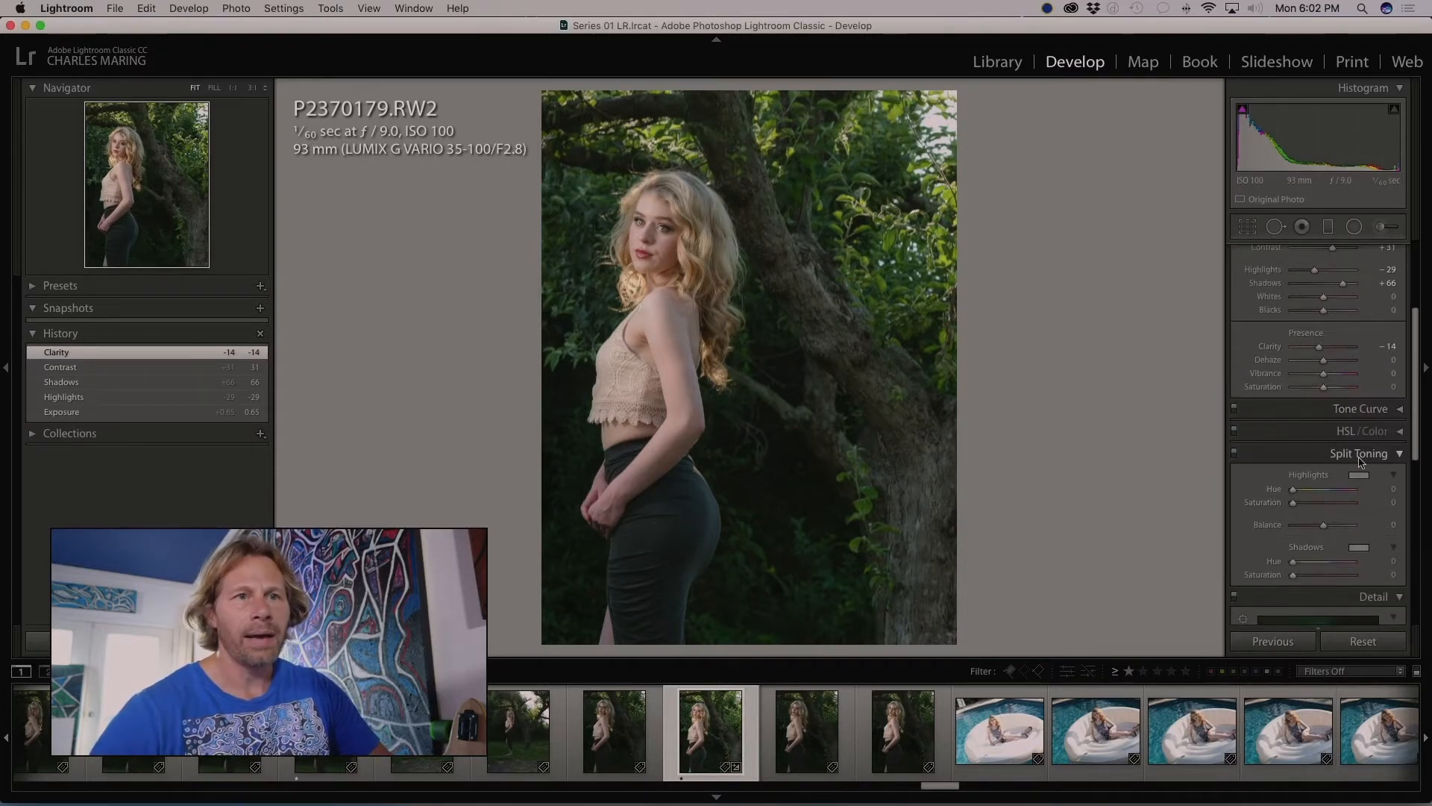
click(1353, 463)
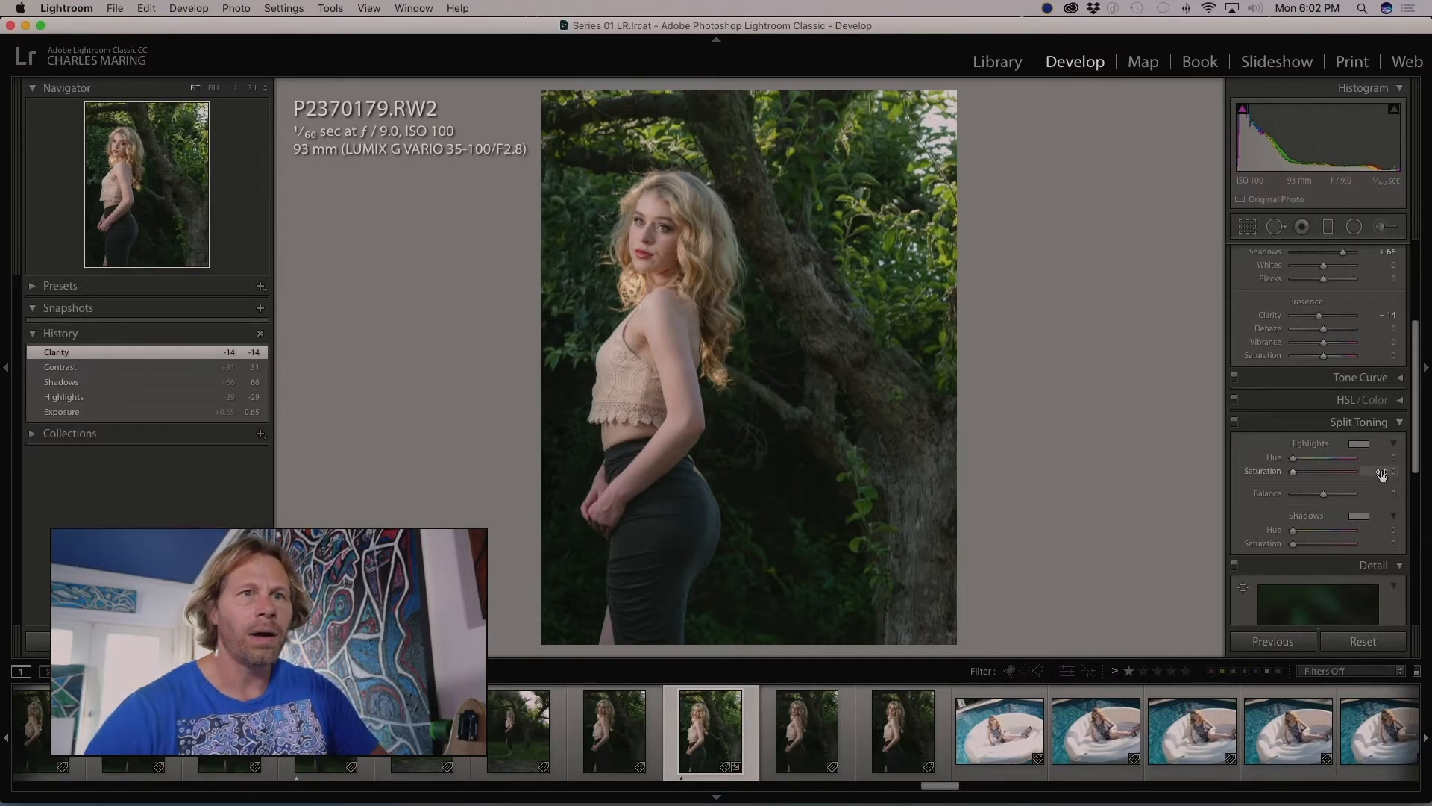
scroll(1382, 478, down, 1)
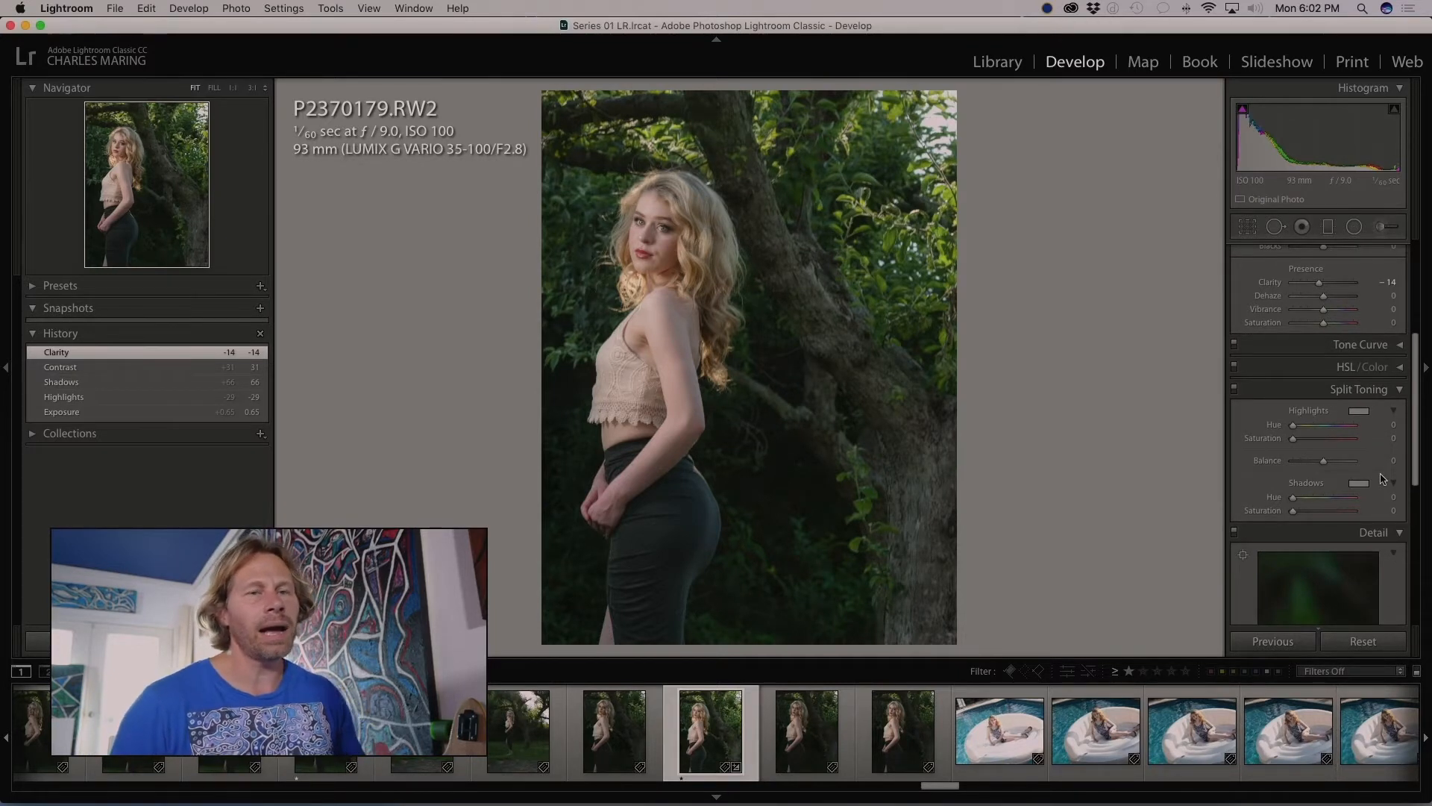
click(1356, 413)
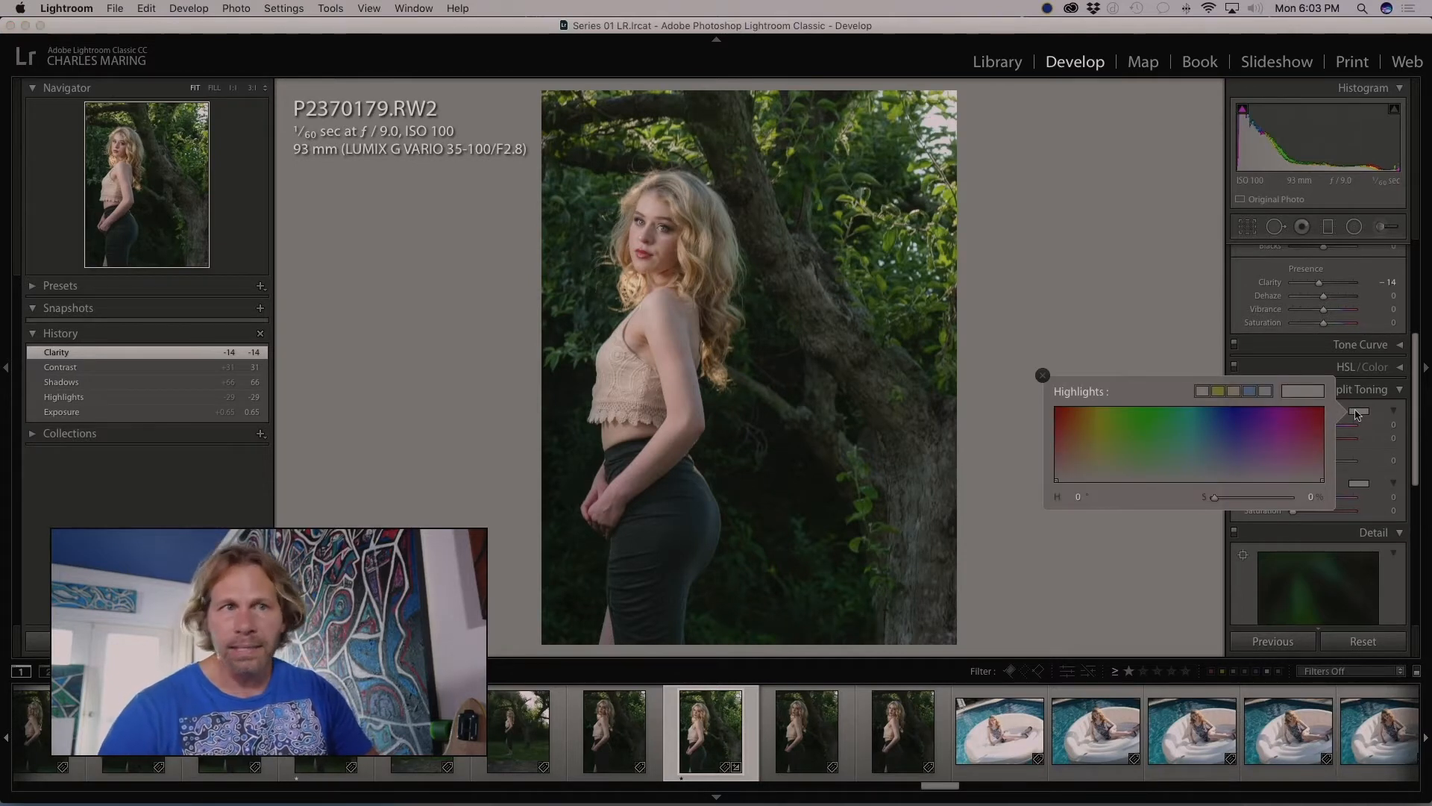
click(1098, 409)
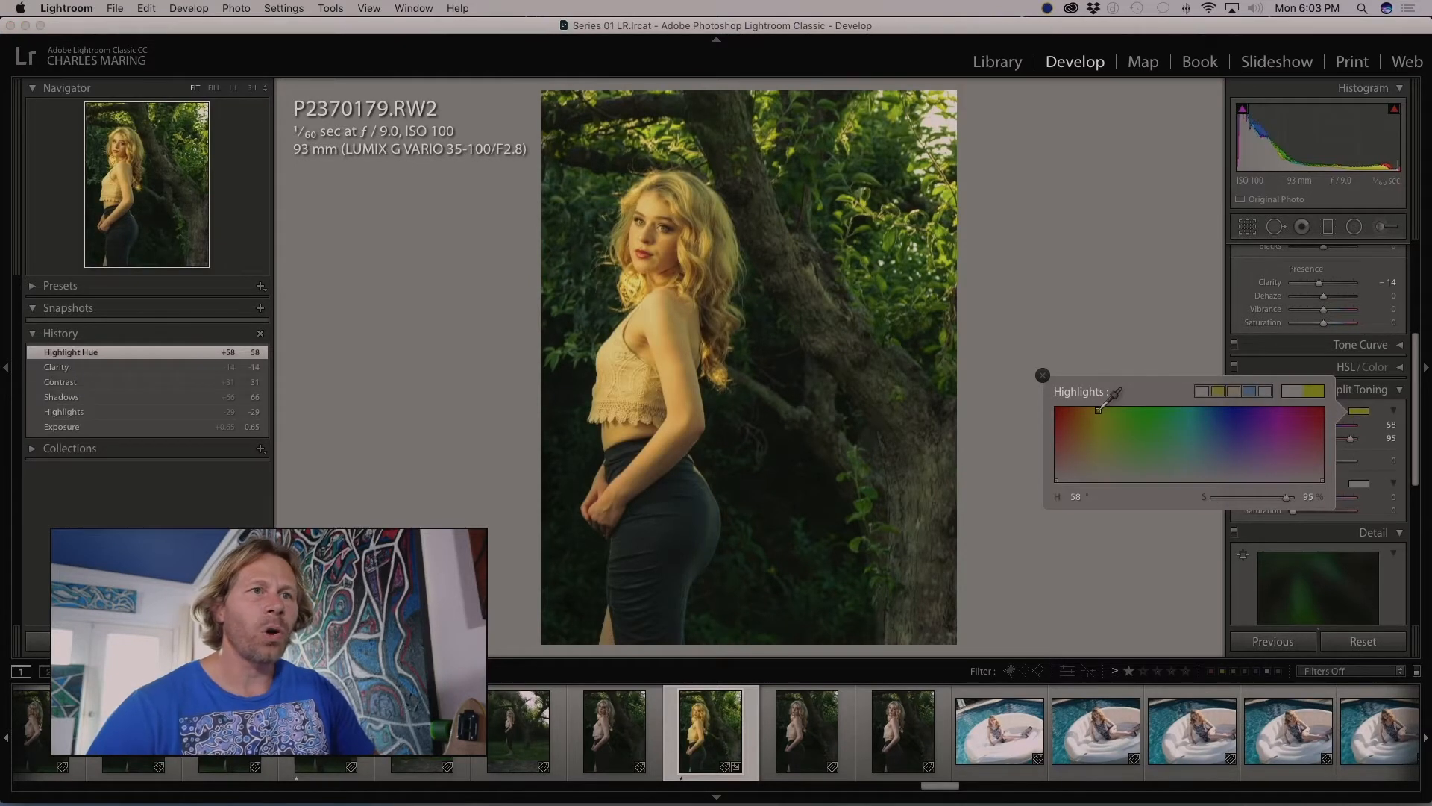
click(1099, 408)
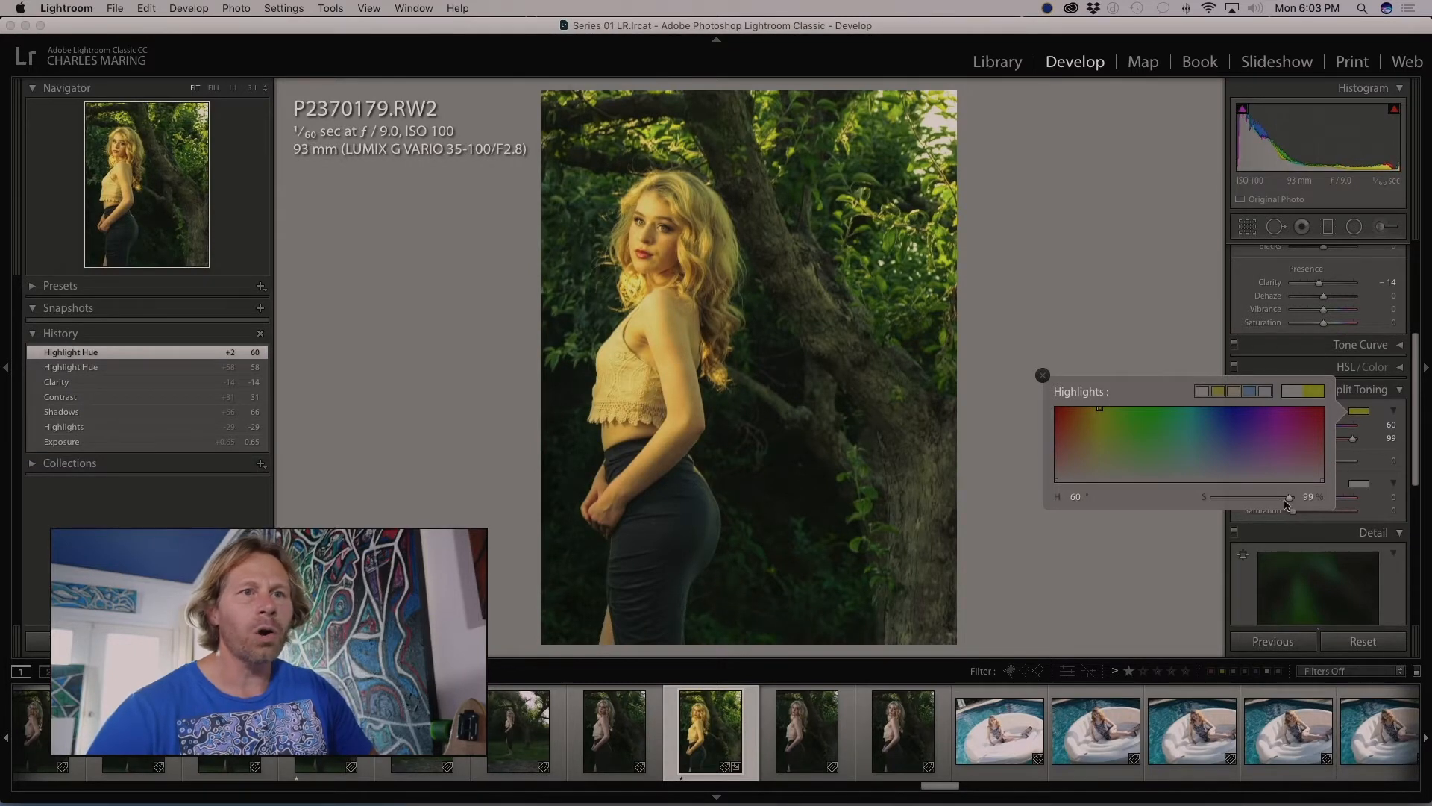
mouse_move(1284, 500)
mouse_down()
mouse_move(1247, 500)
mouse_move(1288, 500)
mouse_up()
click(1044, 376)
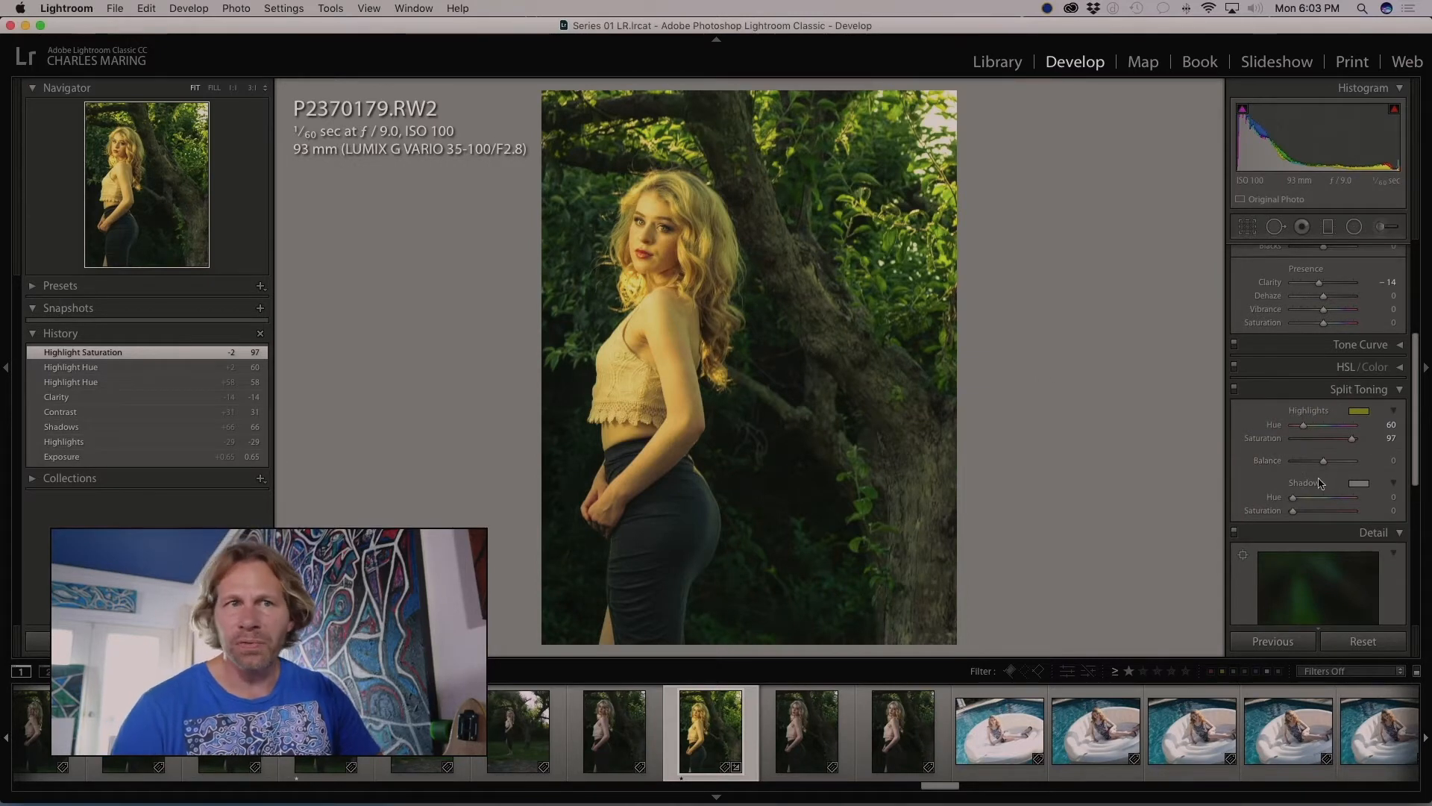
Tint the shadows red in Split Toning with hue 0 and saturation 98
click(1359, 483)
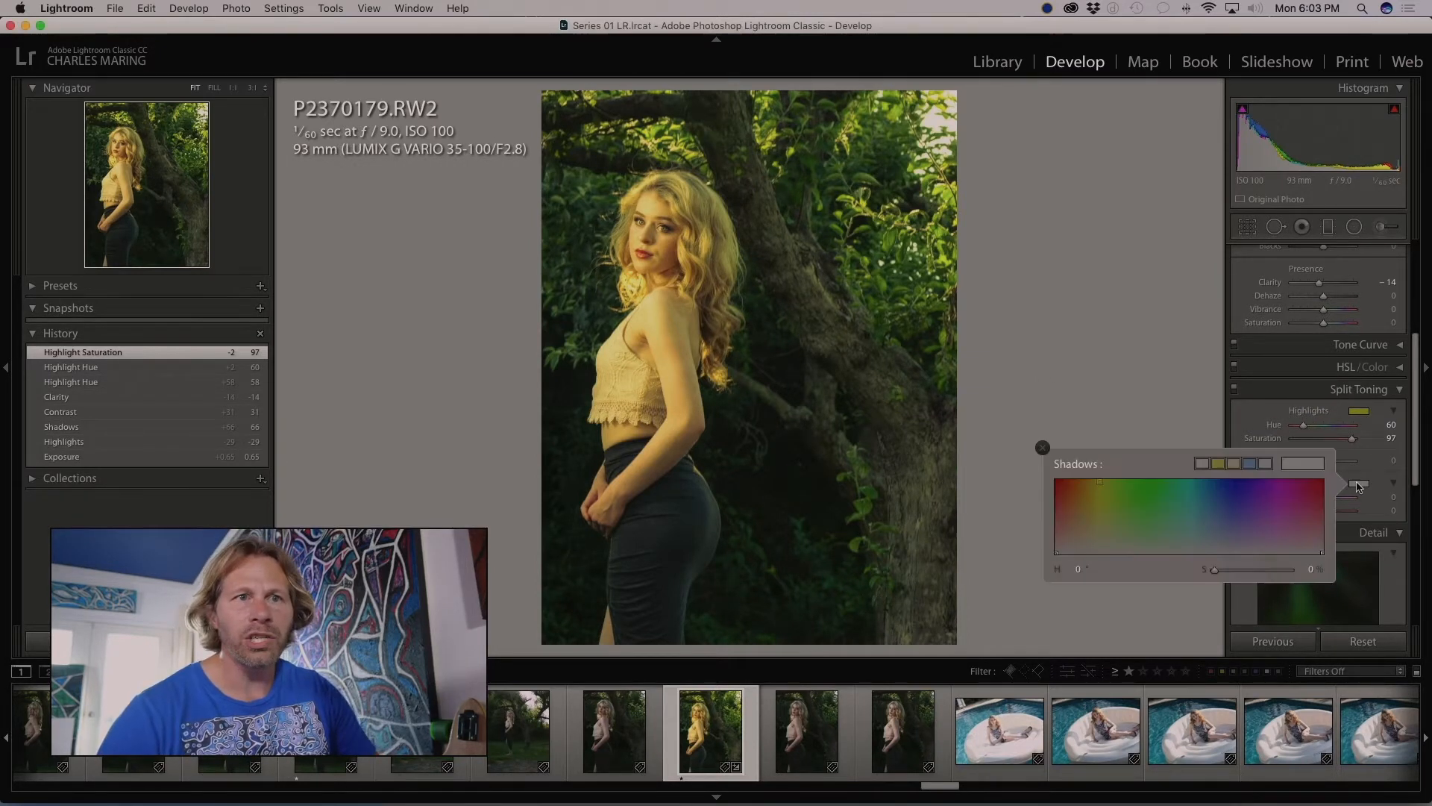
click(1056, 481)
click(1056, 479)
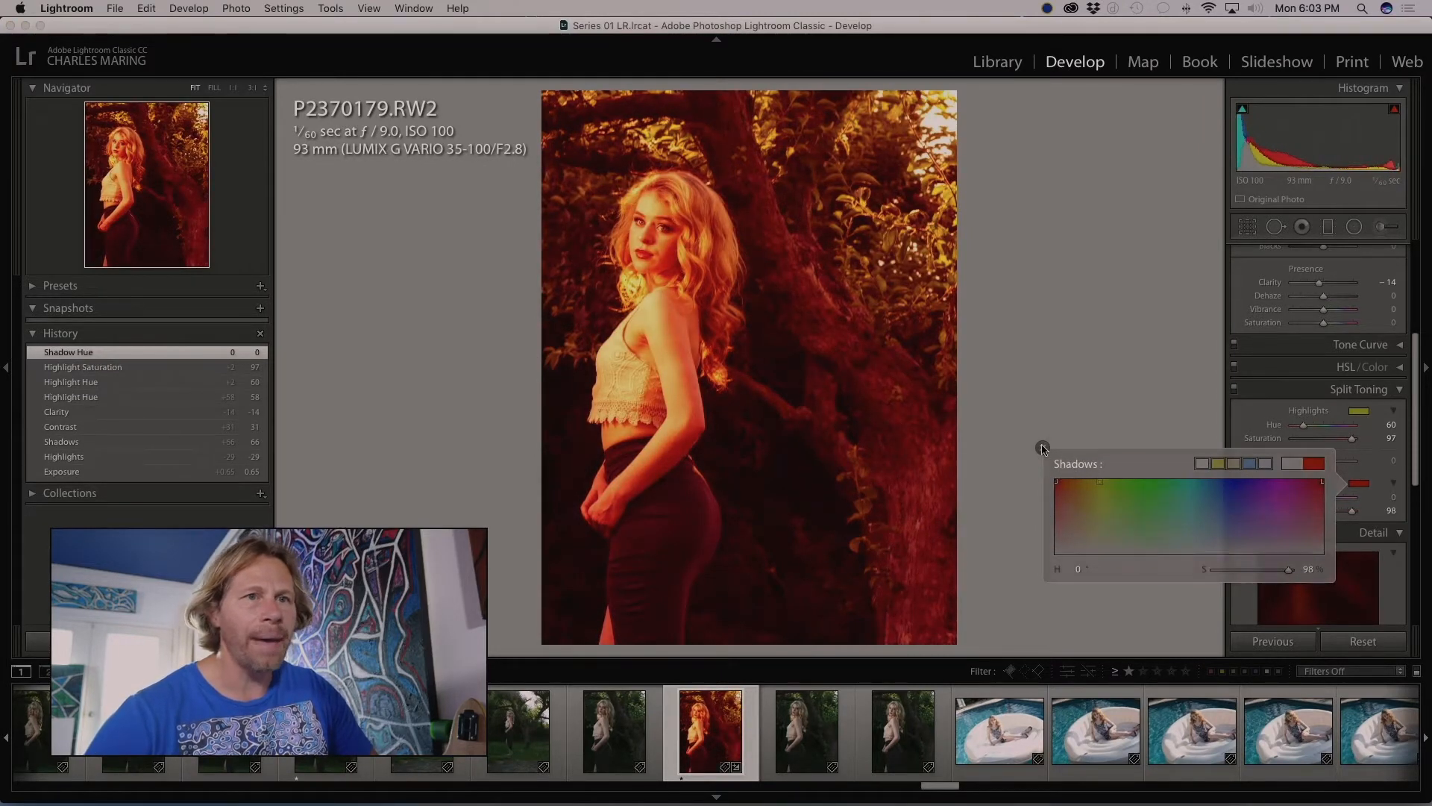
click(1042, 448)
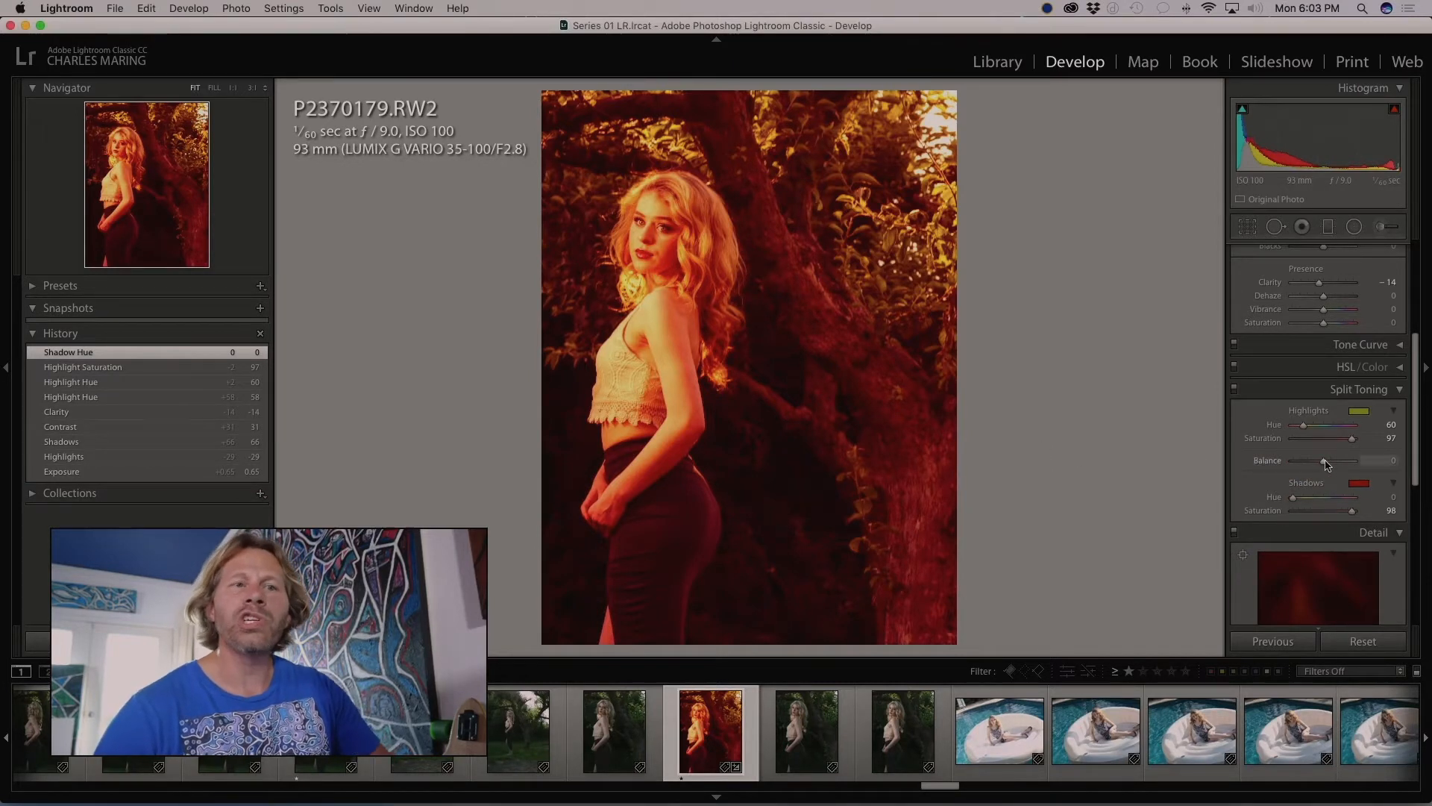
Try a Split Toning balance of +67 and reset the balance to 0
mouse_move(1324, 464)
mouse_down()
mouse_move(1303, 465)
mouse_move(1345, 464)
mouse_up()
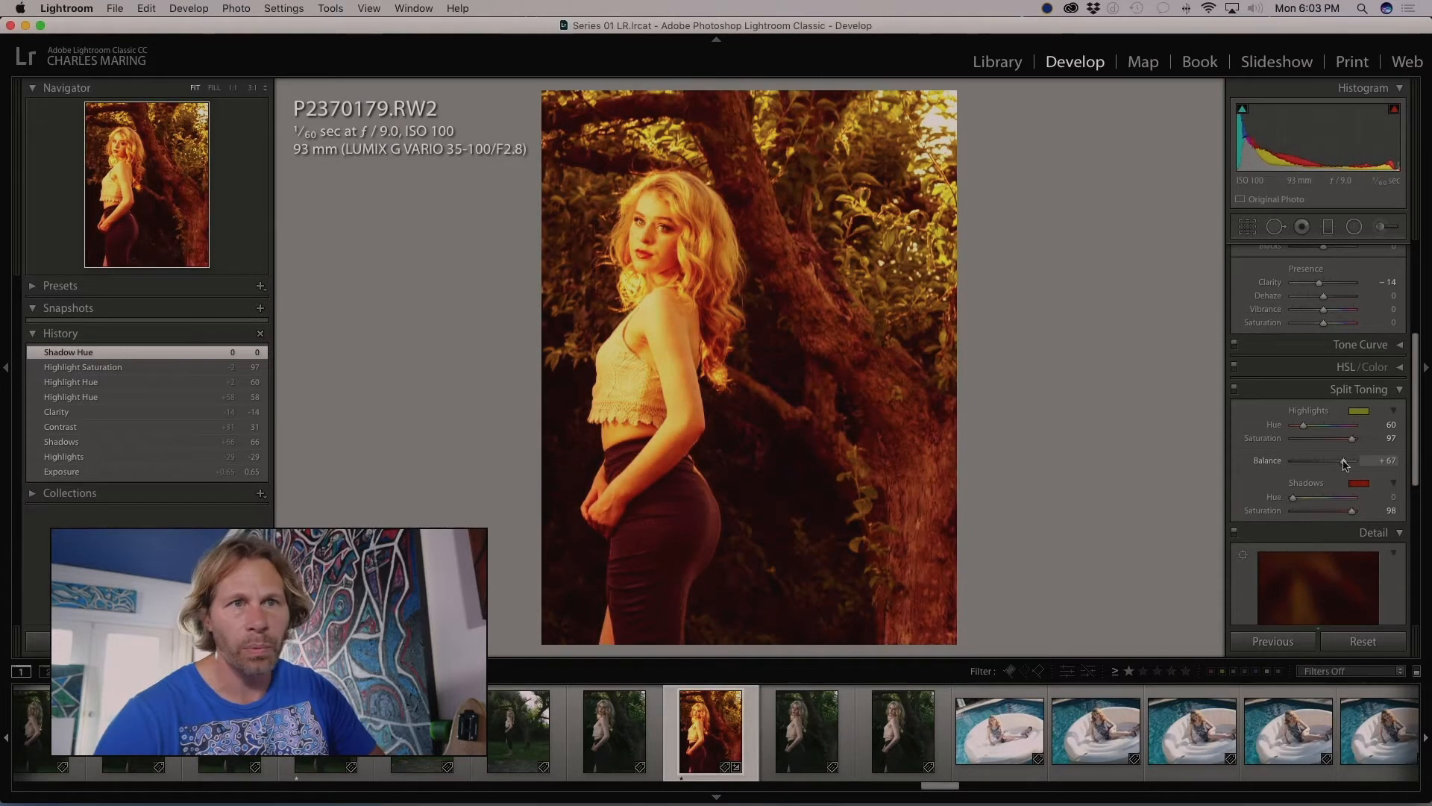
click(1388, 461)
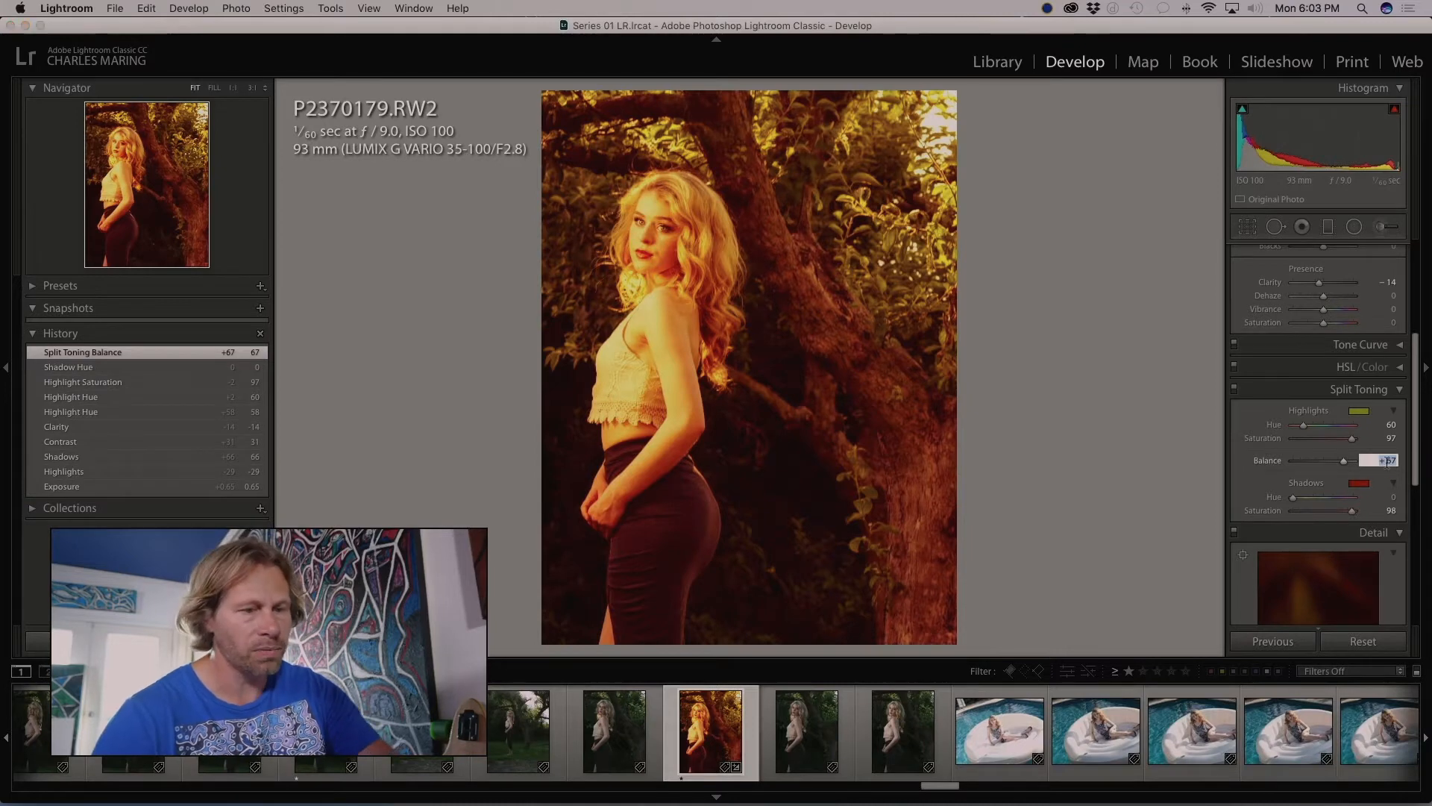
text(0)
key(Return)
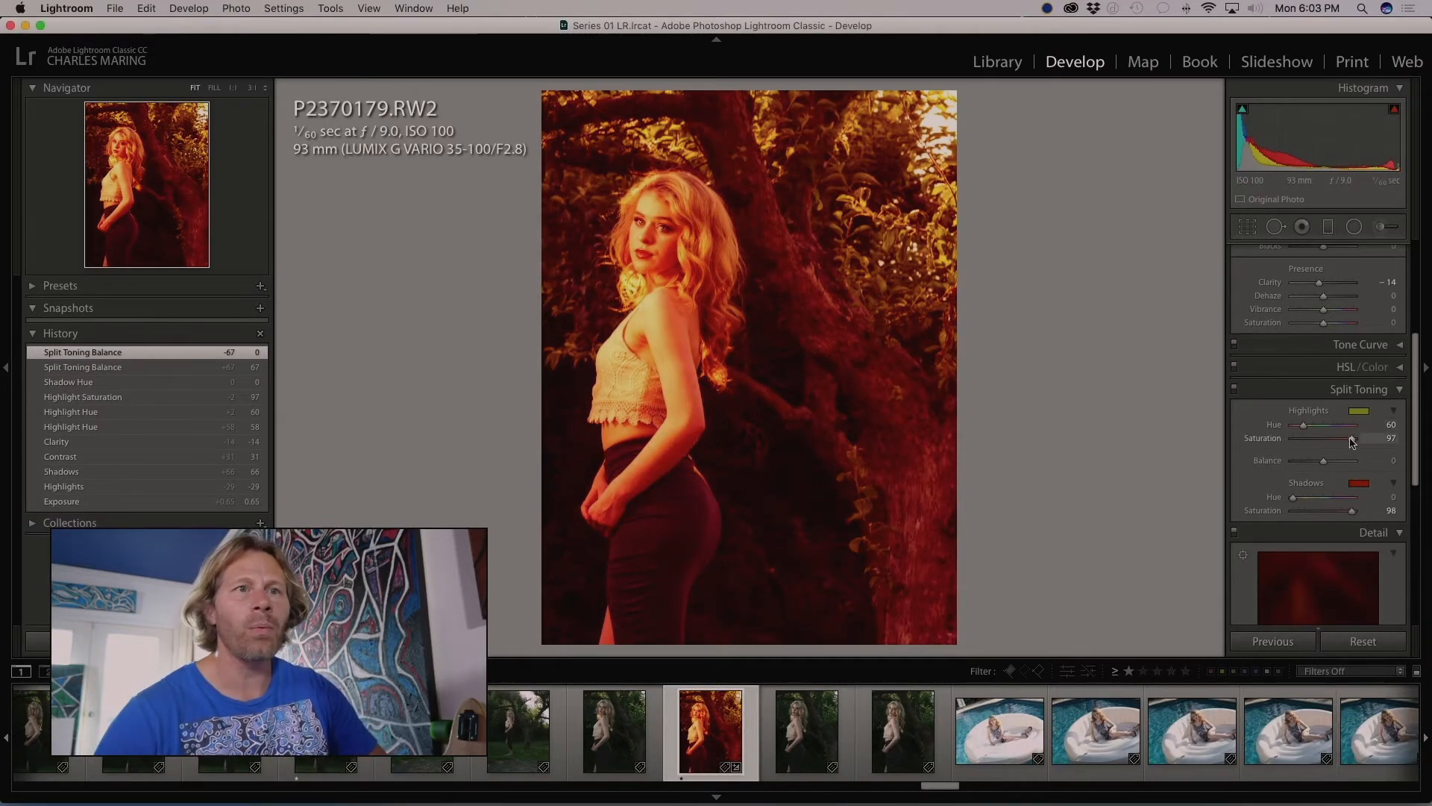
Reduce the Split Toning saturation to 62 for highlights and 38 for shadows, and compare the result with an early history state
drag(1346, 441, 1336, 441)
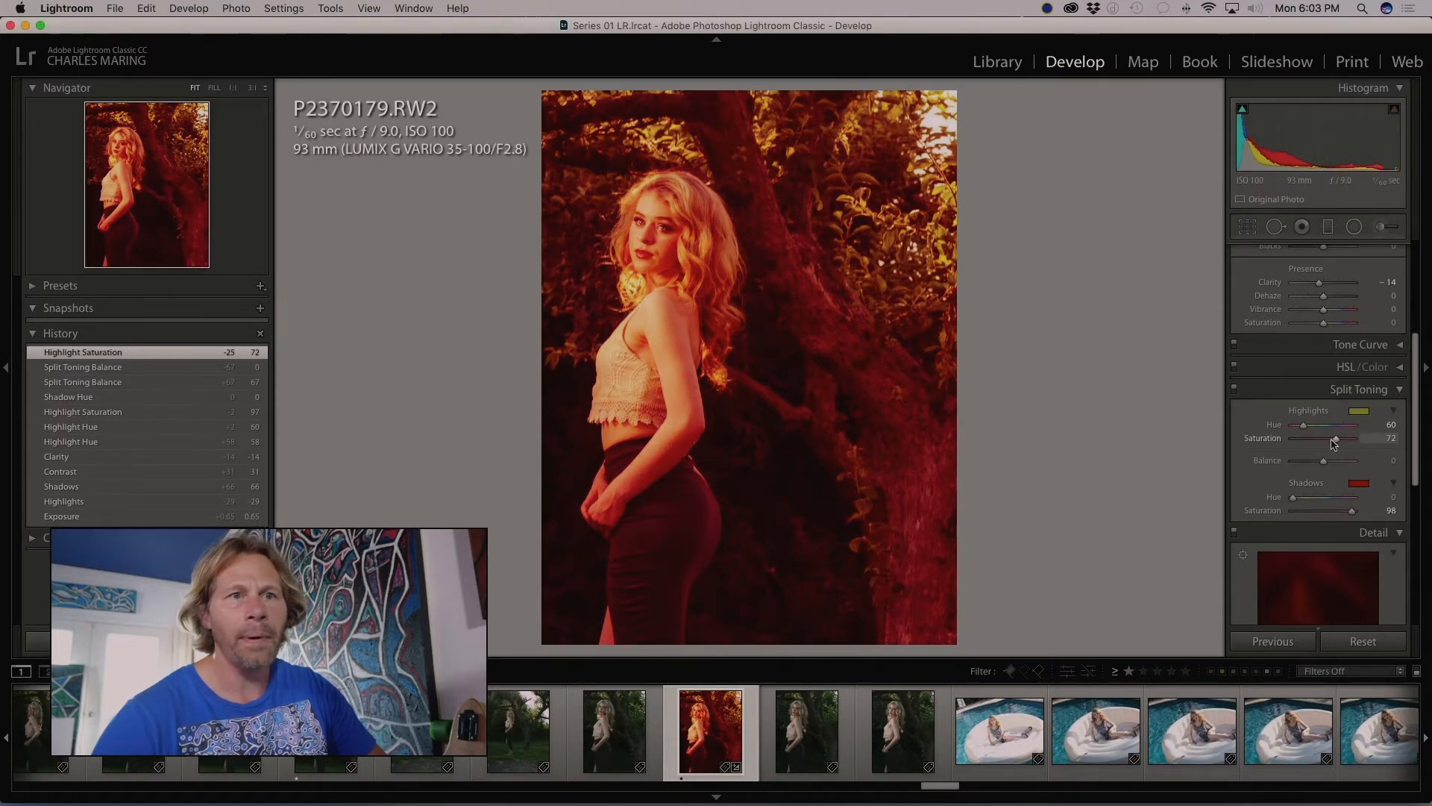
drag(1353, 513, 1316, 515)
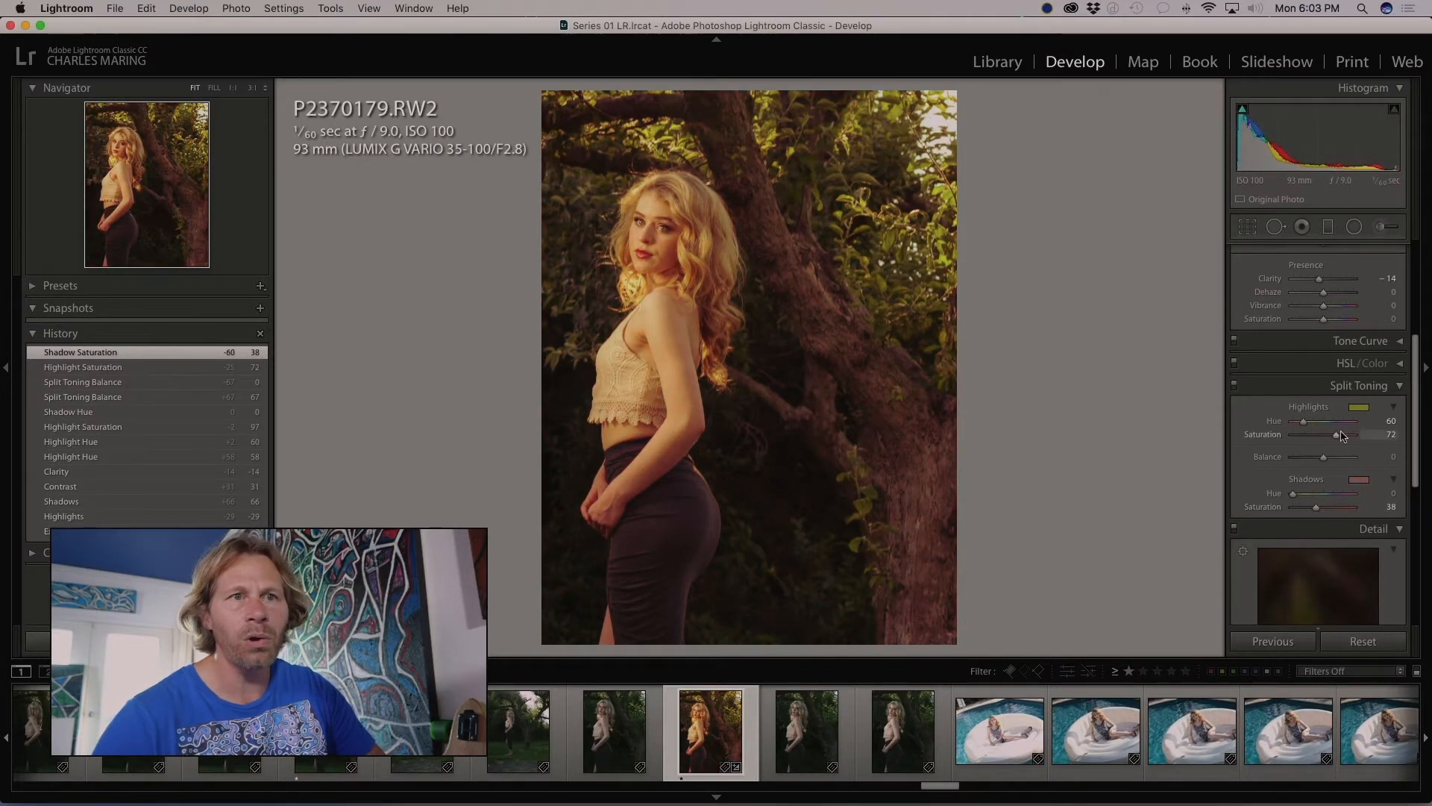
drag(1337, 438, 1333, 438)
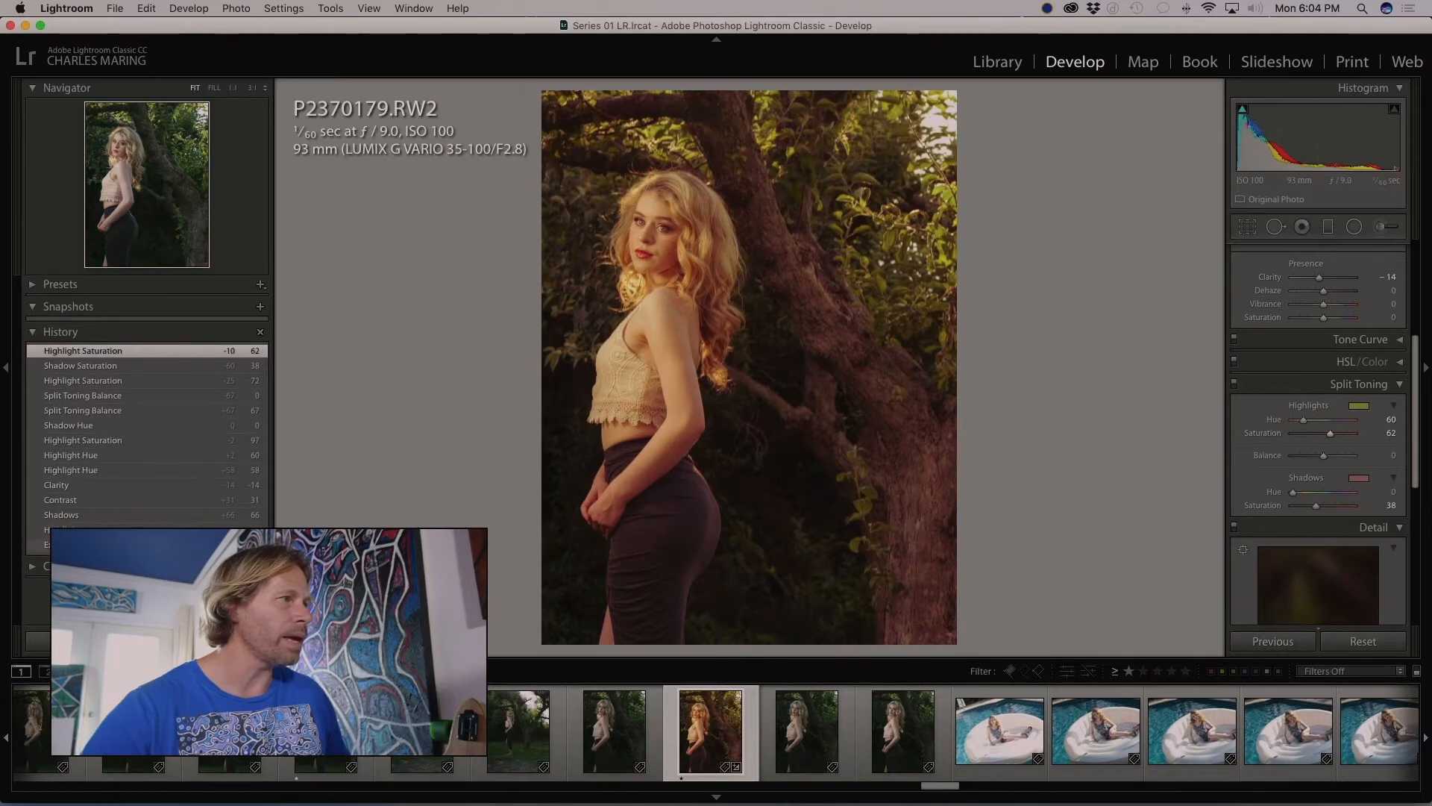
click(134, 546)
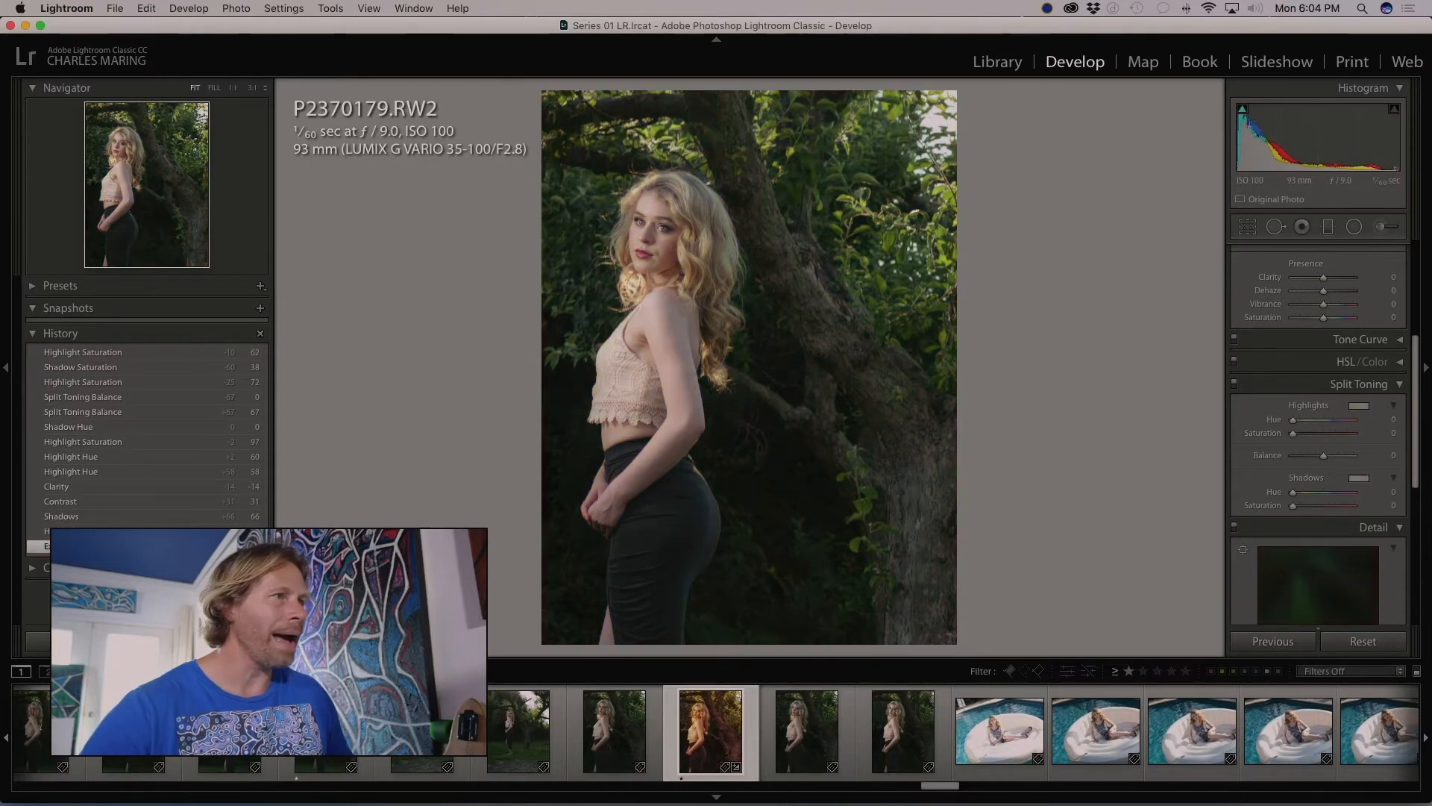
click(181, 352)
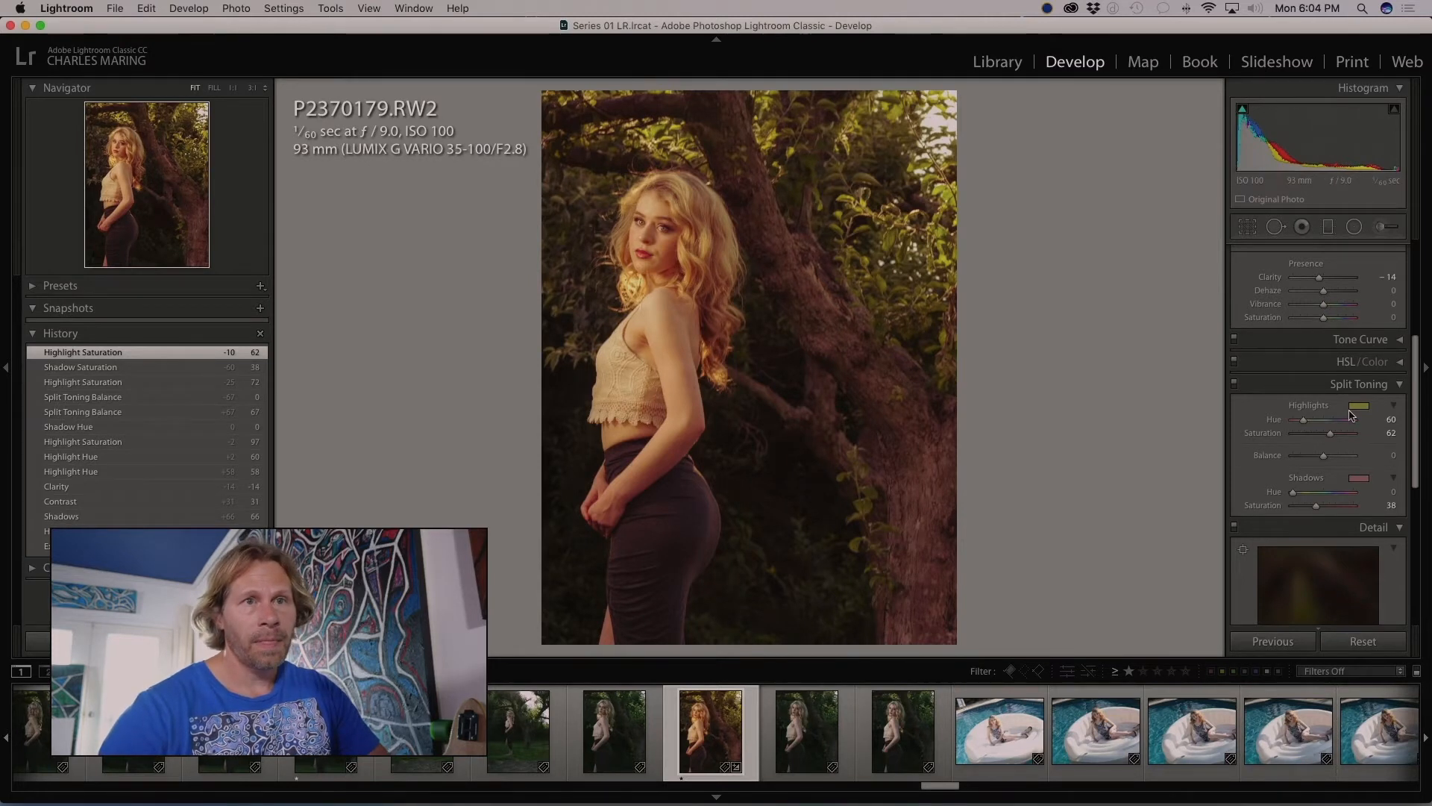
Try an overall Saturation of −100 on the photo and settle it at −38
scroll(1351, 415, up, 5)
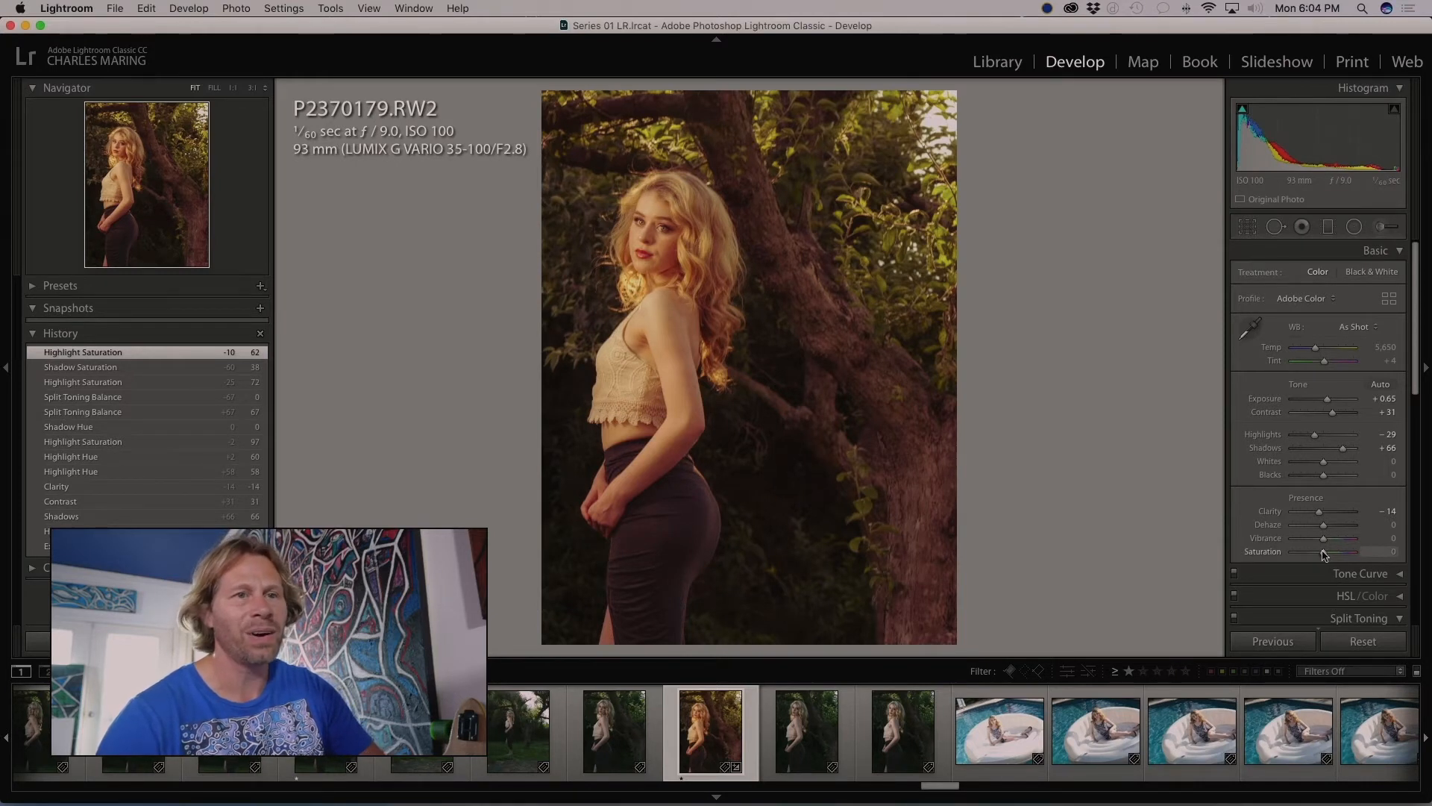
drag(1323, 554, 1312, 556)
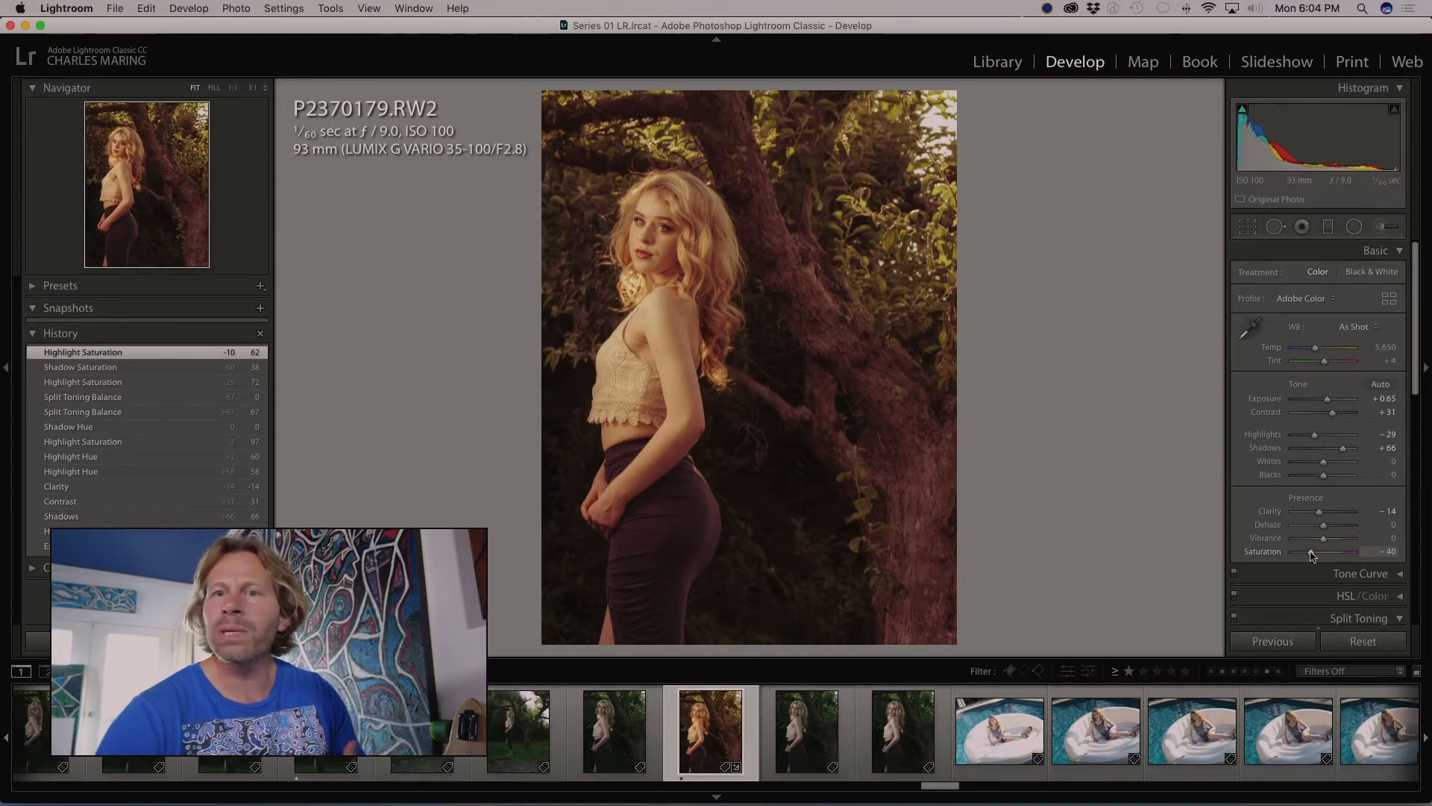
drag(1310, 555, 1284, 557)
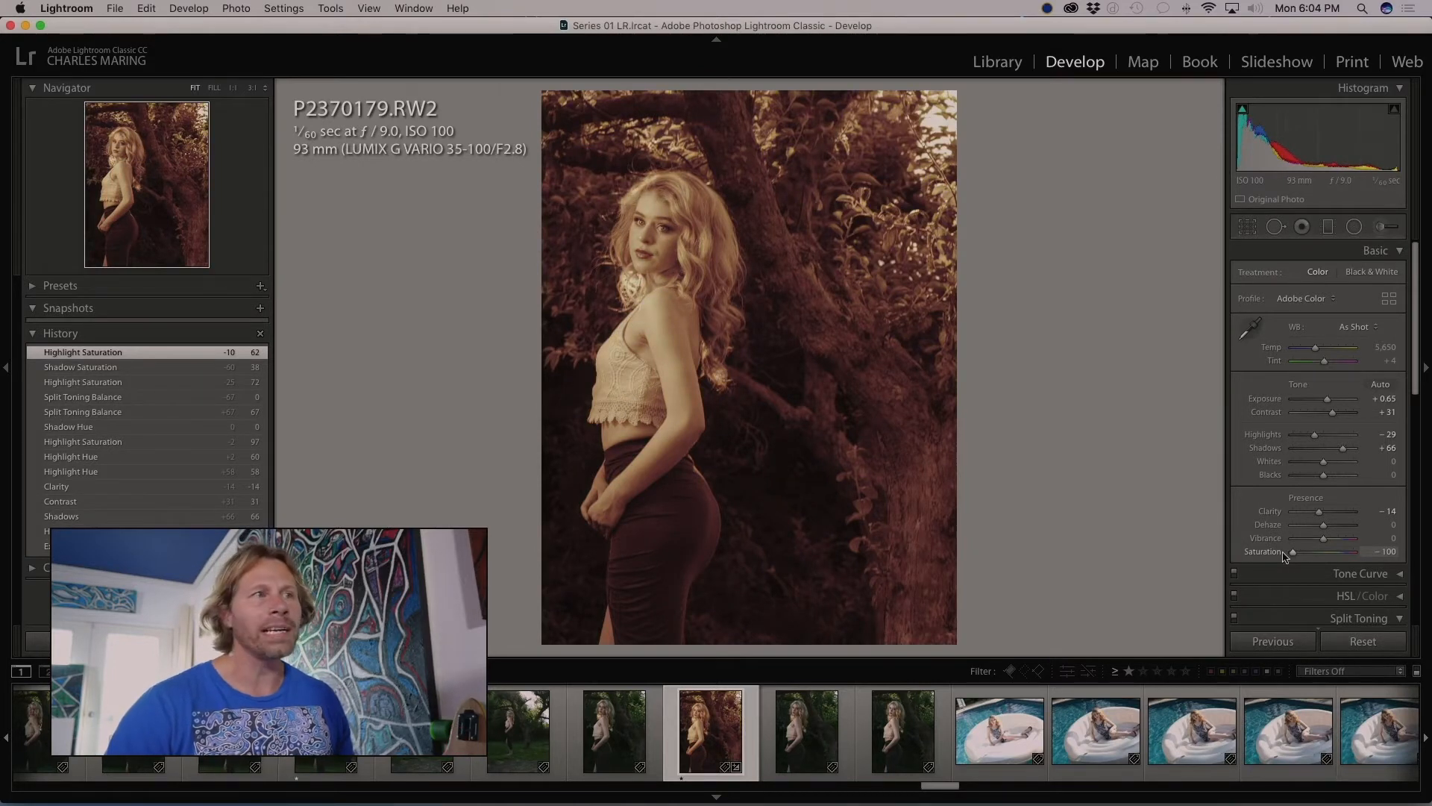
drag(1284, 556, 1284, 556)
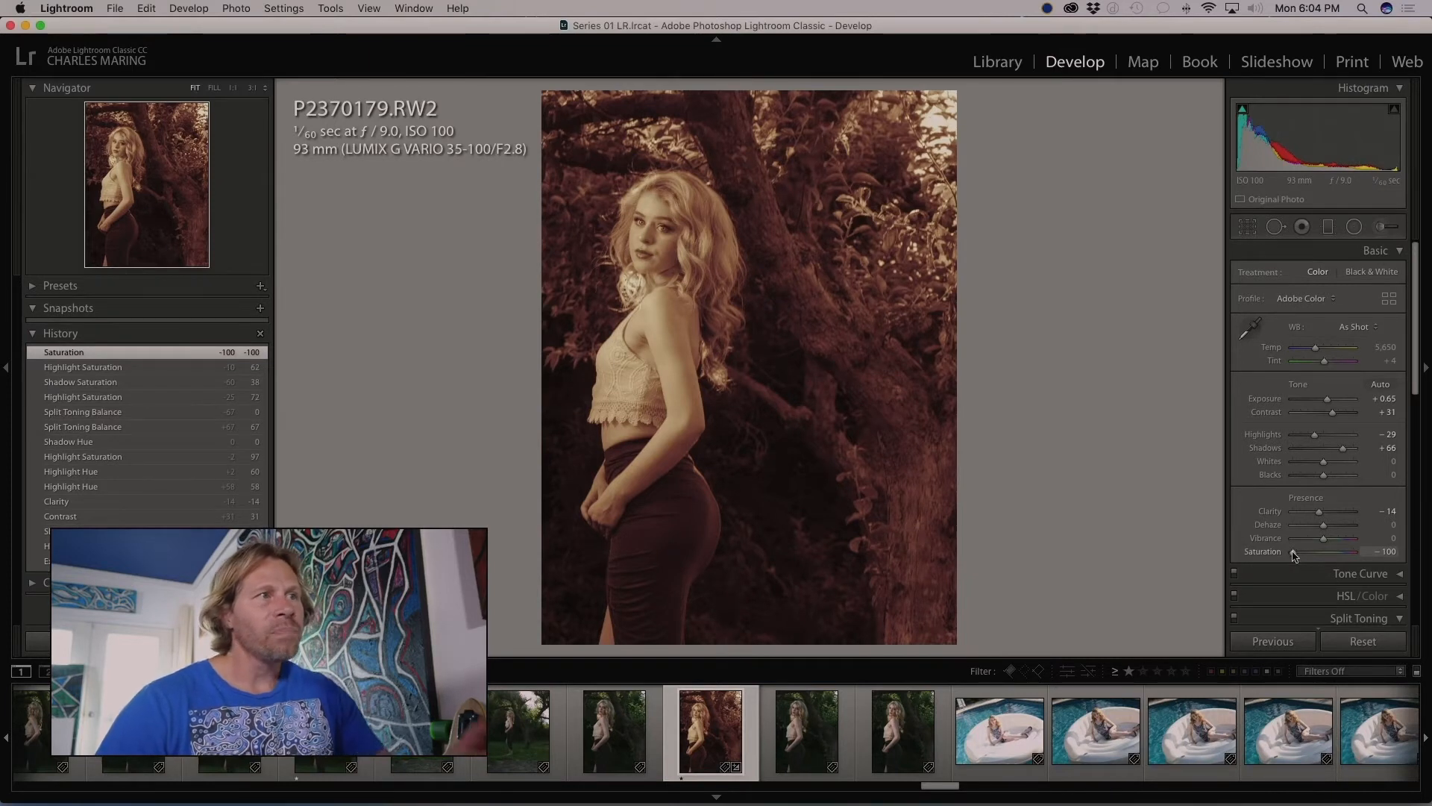
drag(1296, 554, 1313, 555)
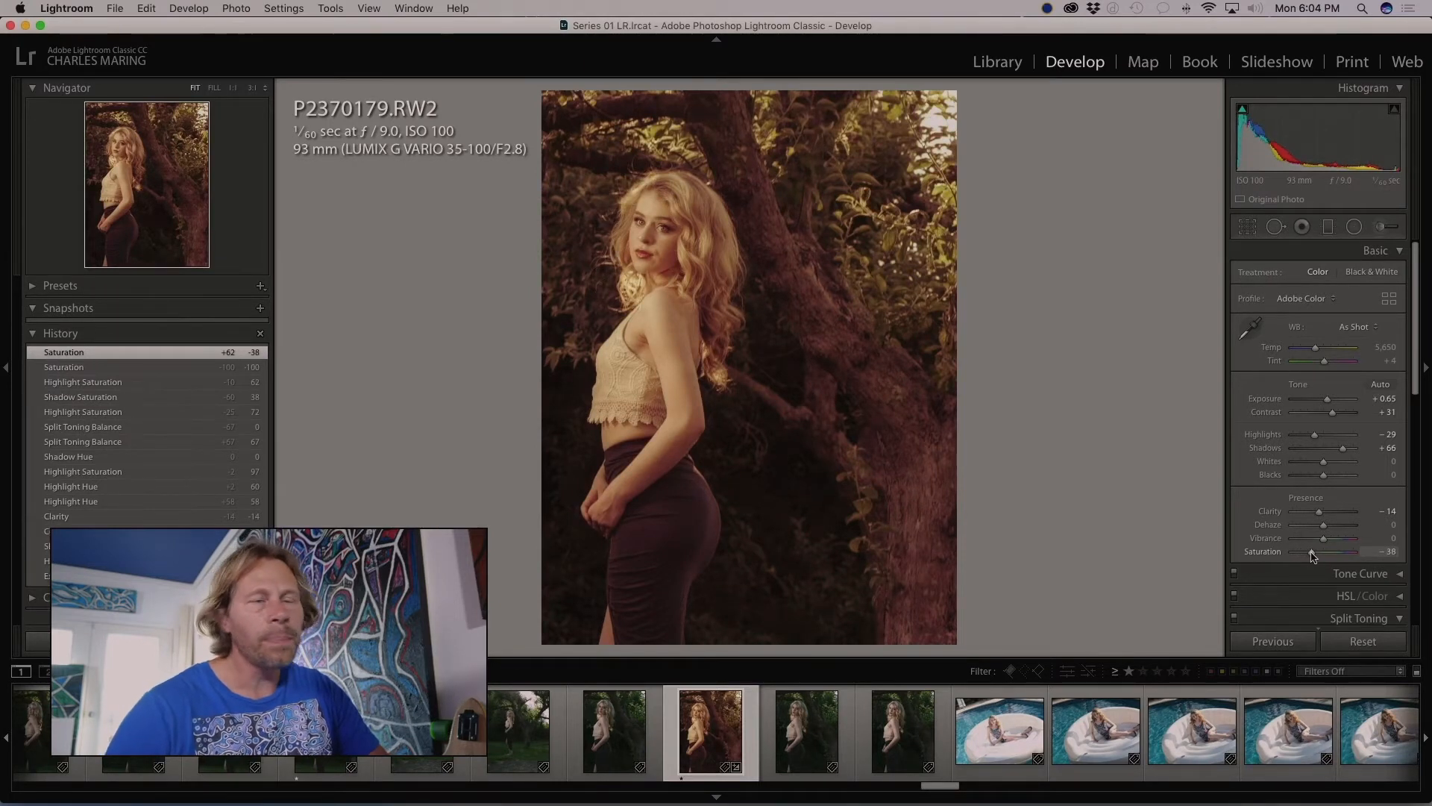
Set the Split Toning balance to −28
scroll(1316, 522, down, 5)
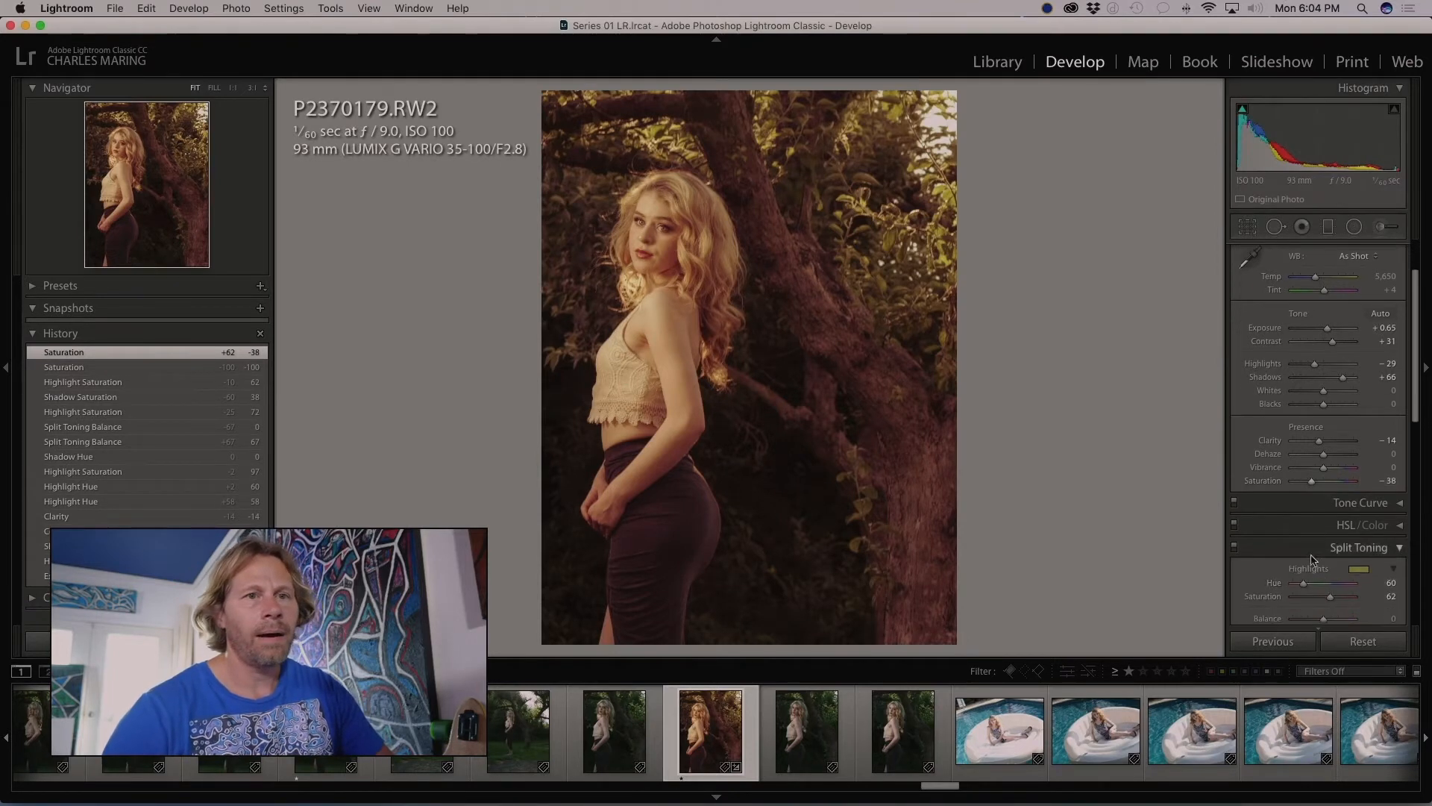
drag(1324, 487, 1317, 489)
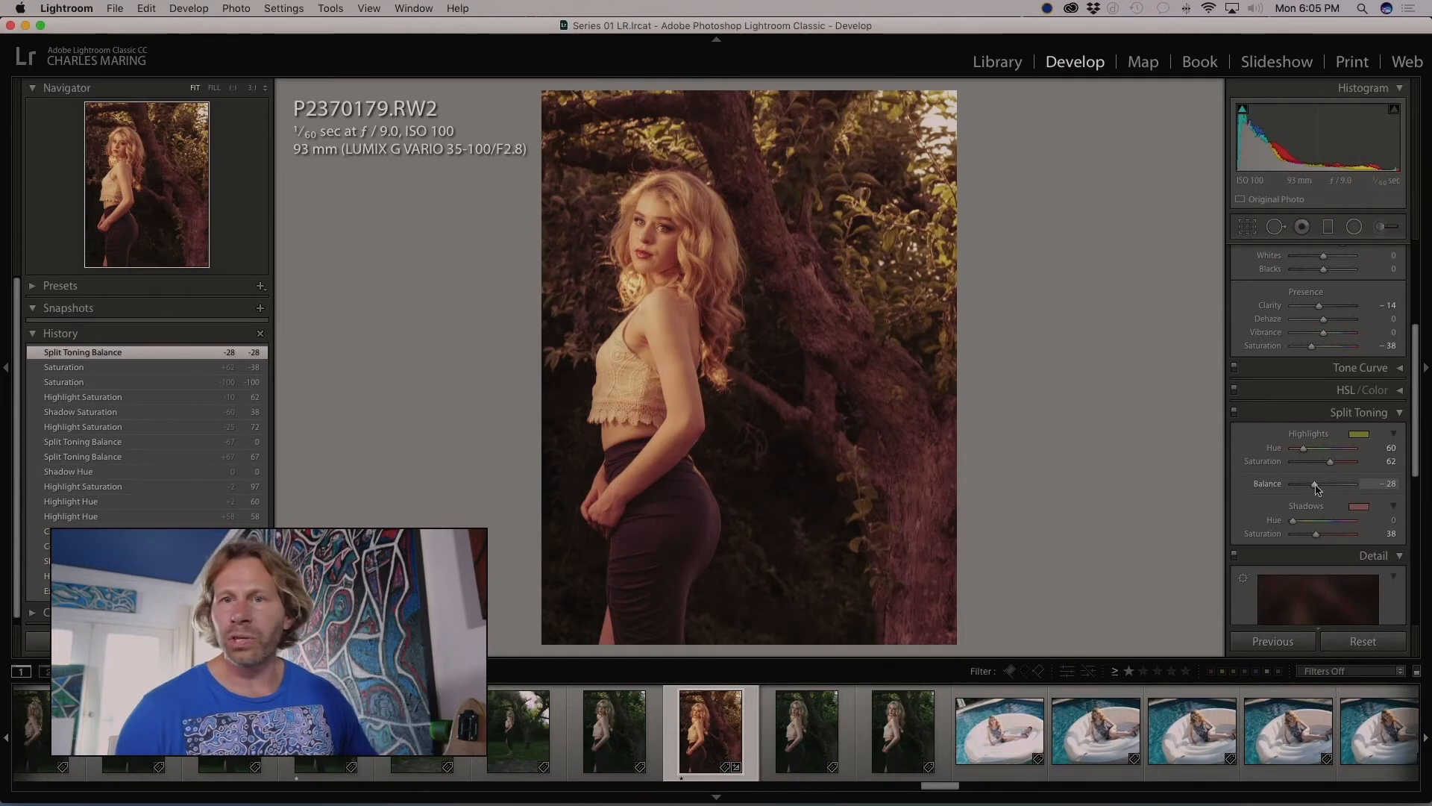
Try blue and green tints for the Split Toning highlights and settle on yellow with hue 60 and saturation 76
click(1366, 436)
click(1209, 433)
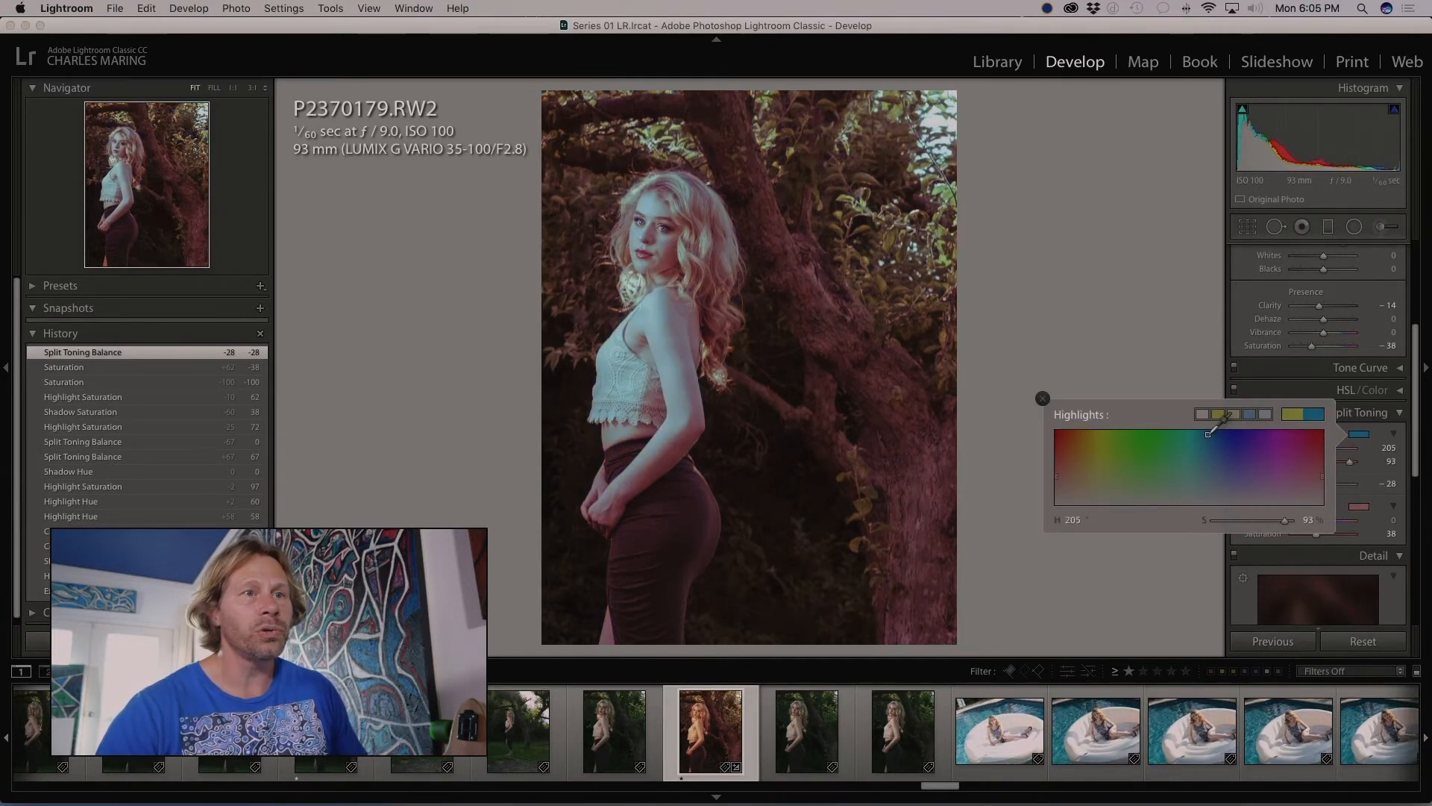
drag(1208, 433, 1164, 431)
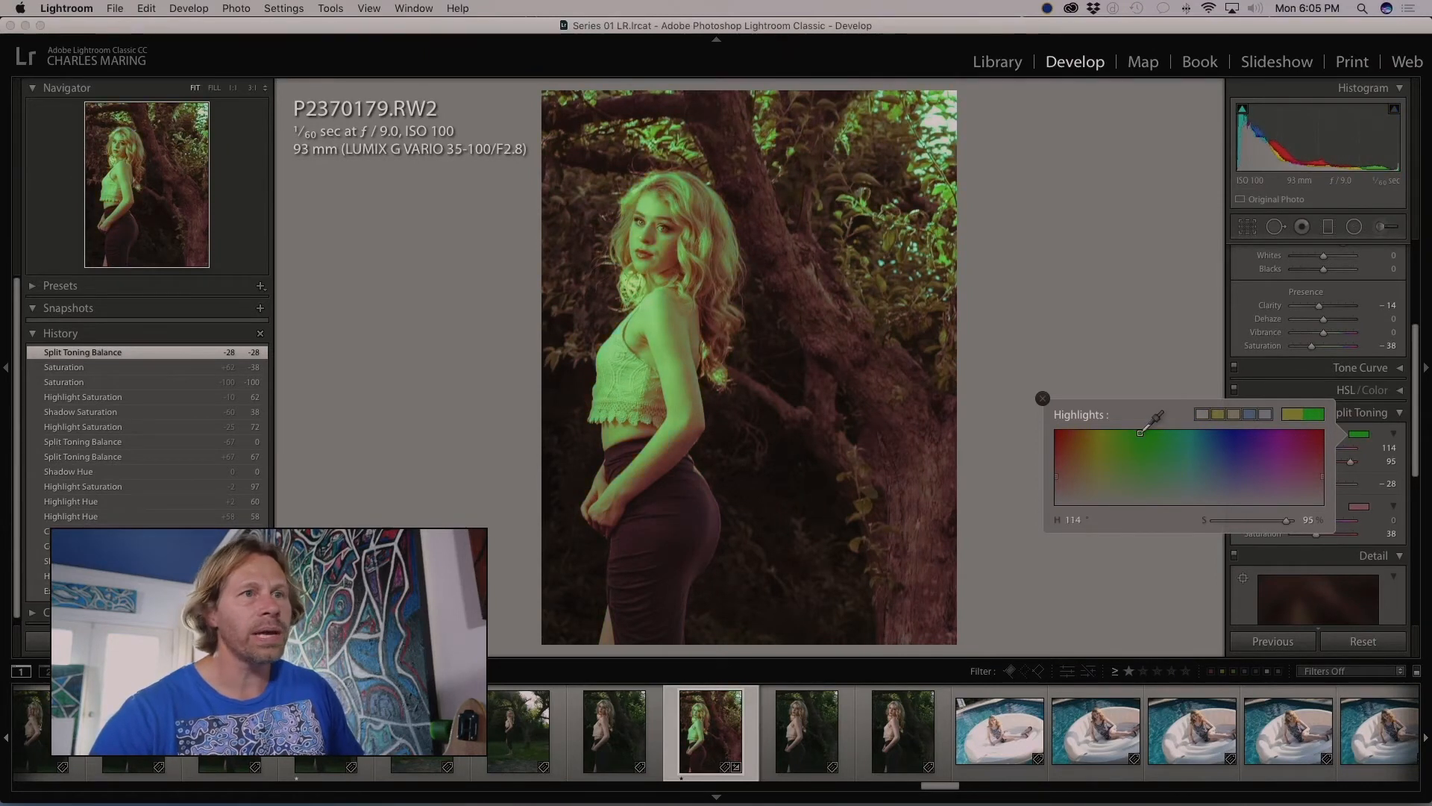
drag(1140, 433, 1099, 432)
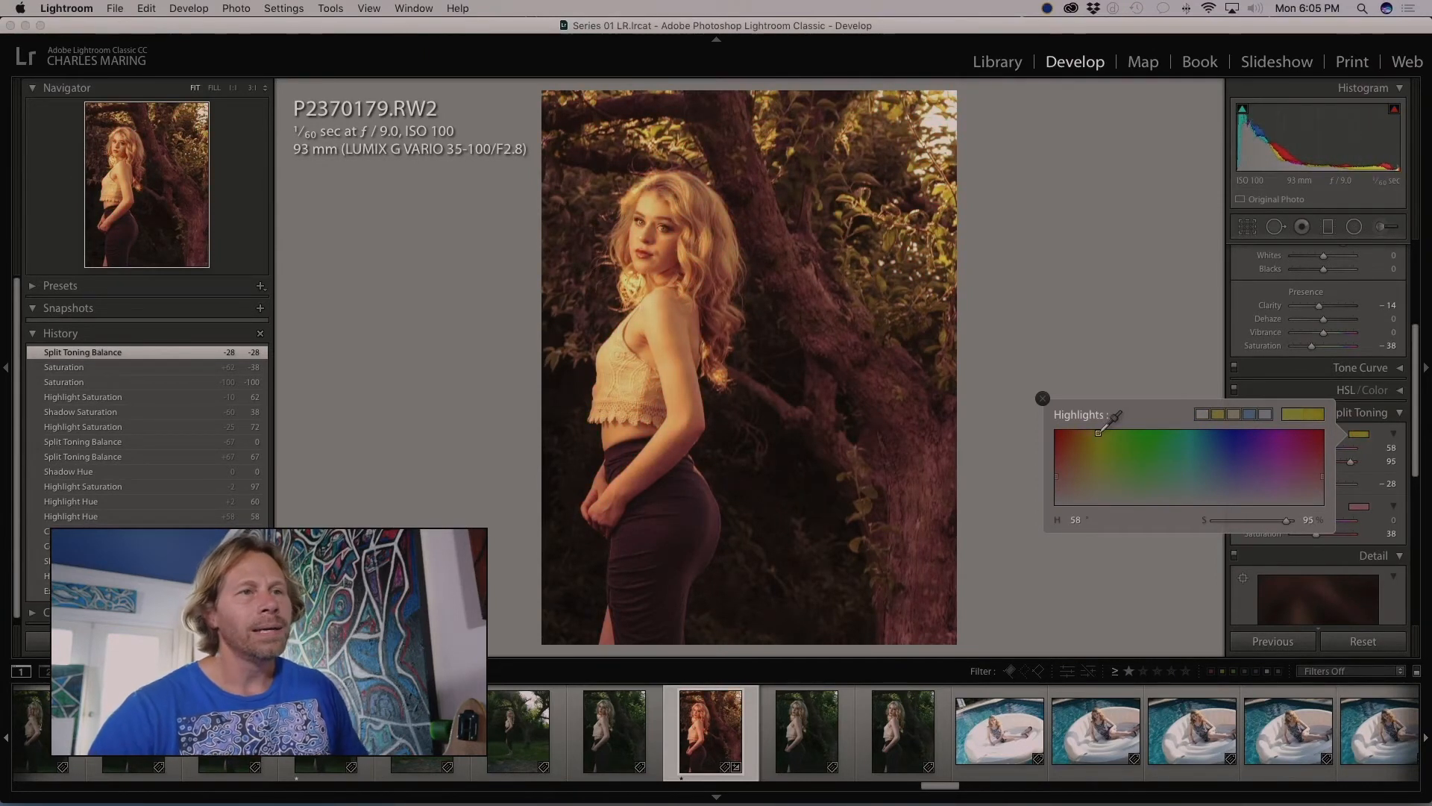
drag(1100, 433, 1100, 431)
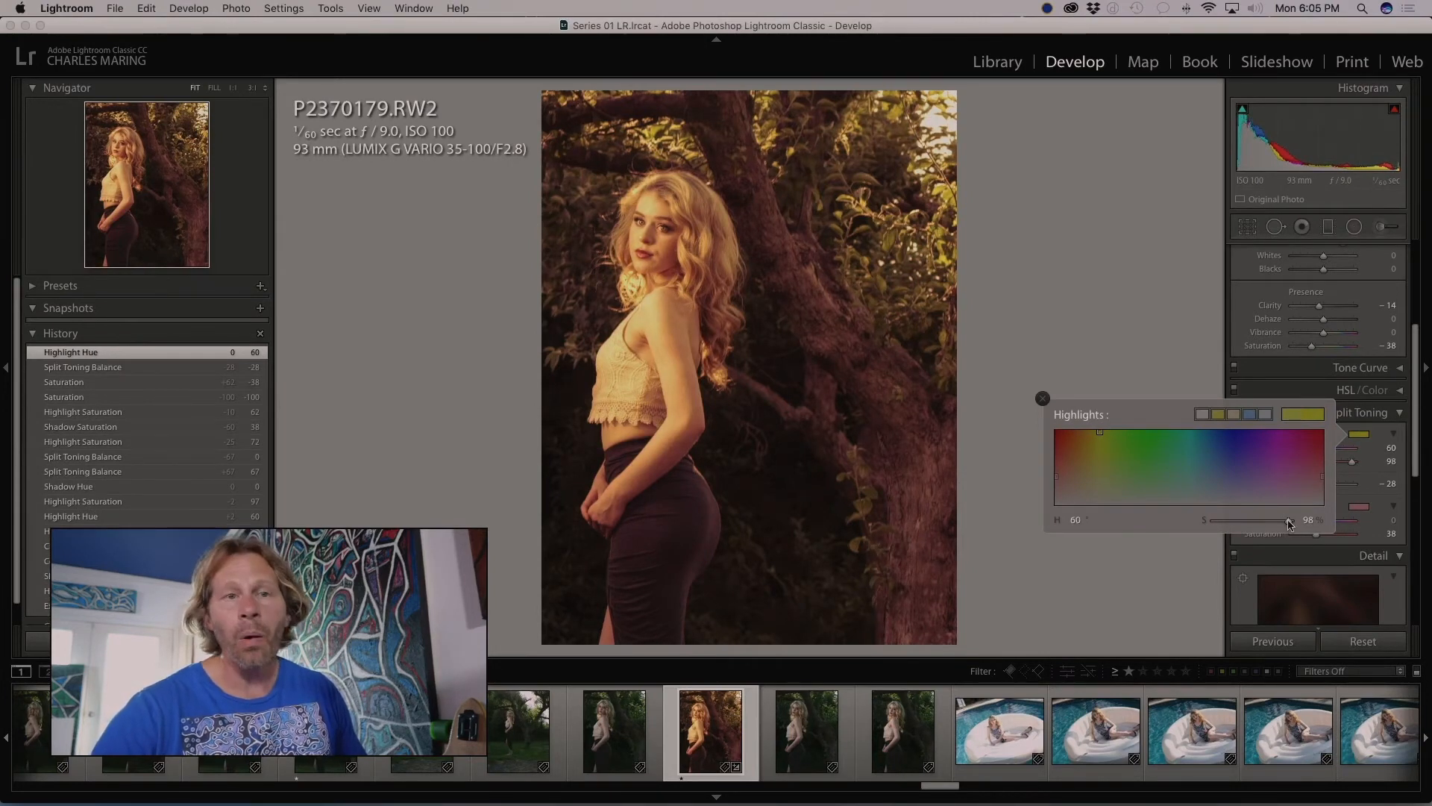
click(1041, 398)
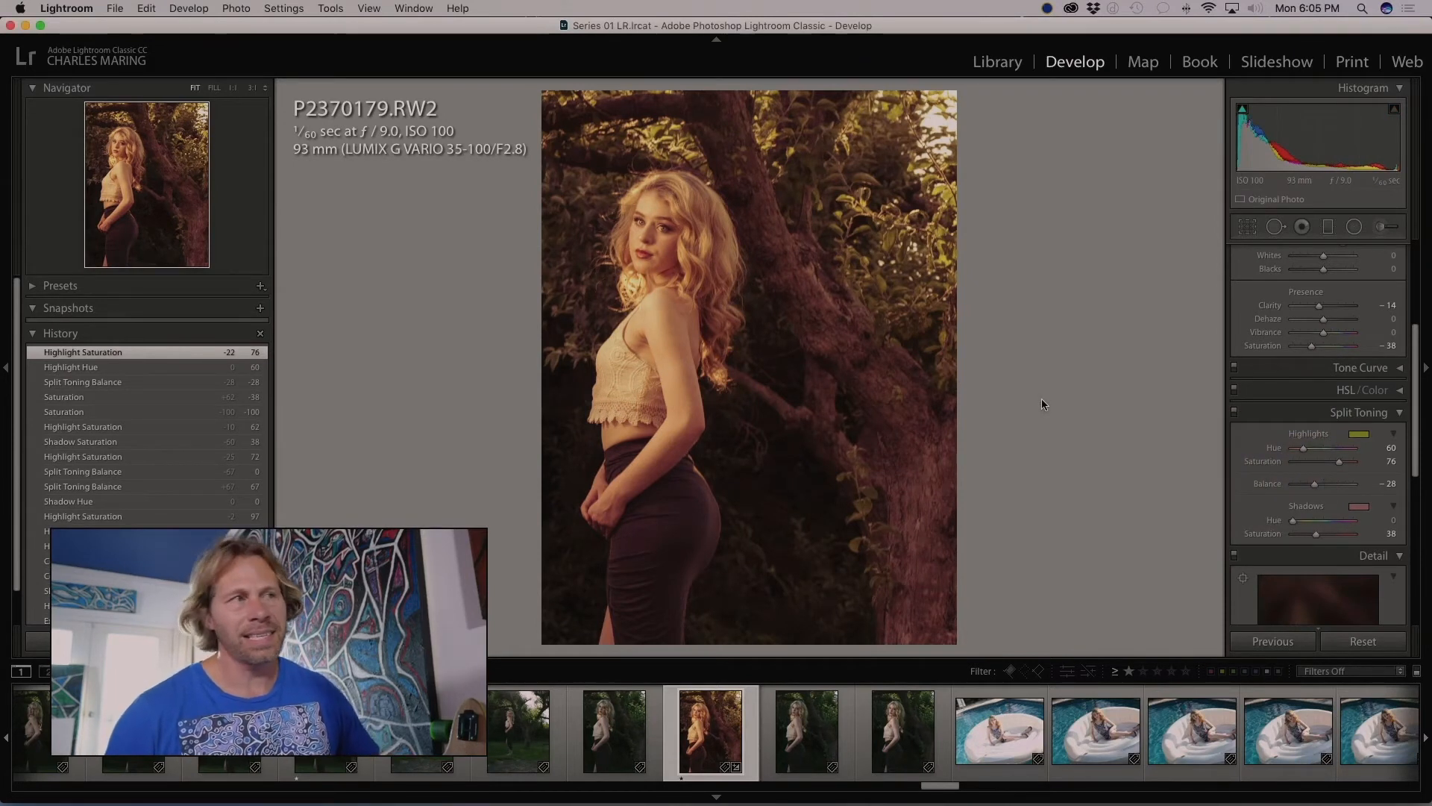